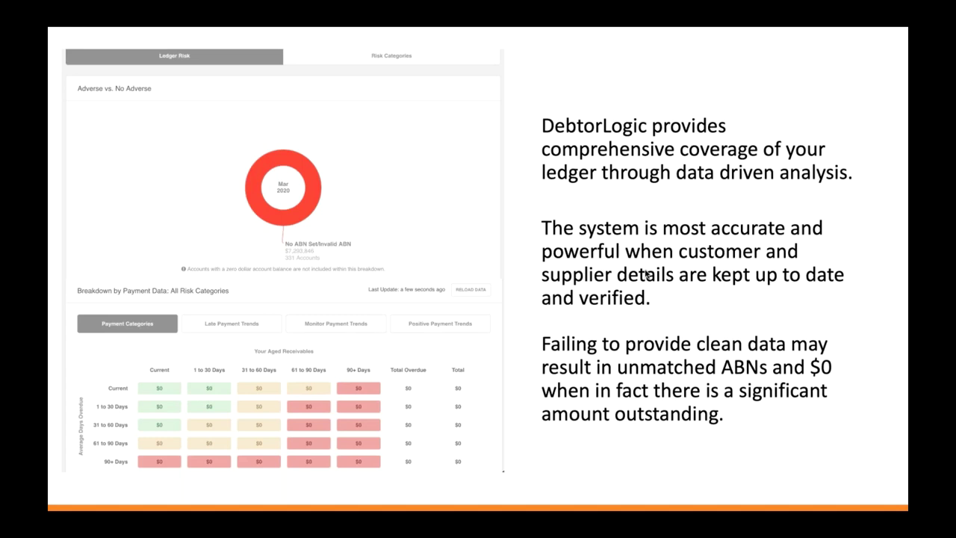
Advance past the data tips slide to 'Live Demonstration' and end the slideshow.
{"action": "key", "text": "Right"}
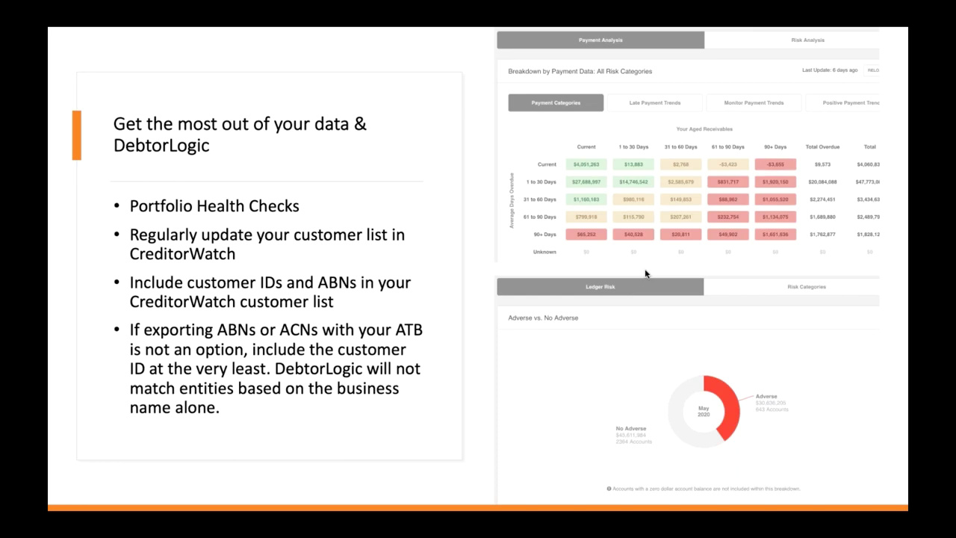
{"action": "key", "text": "Right"}
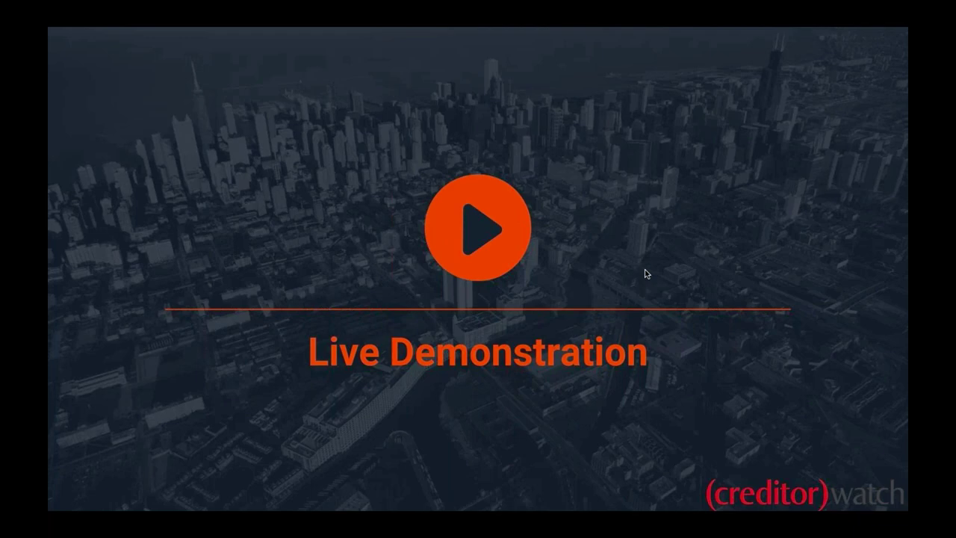
{"action": "key", "text": "Escape"}
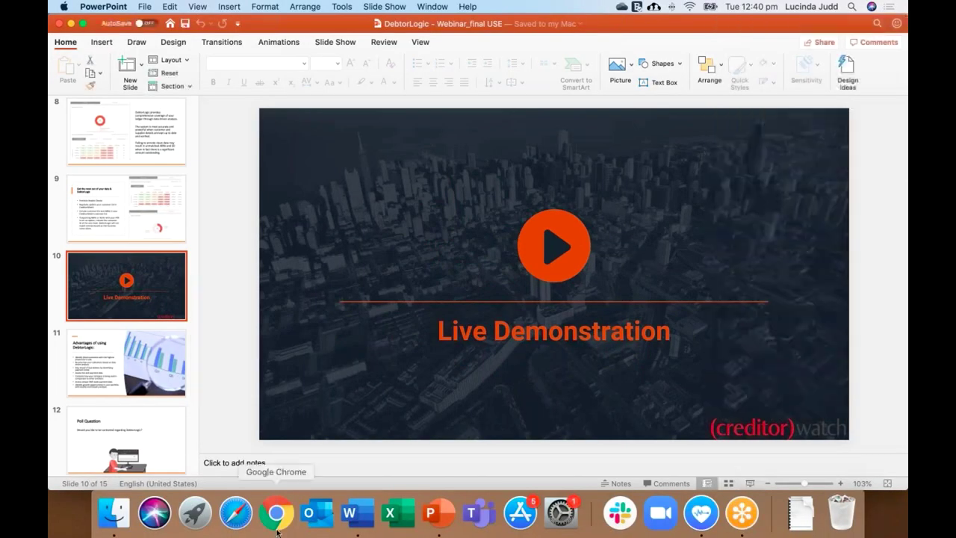
Bring up DebtorLogic in Chrome and open View History on the Historical Analysis card.
{"action": "left_click", "coordinate": [276, 531]}
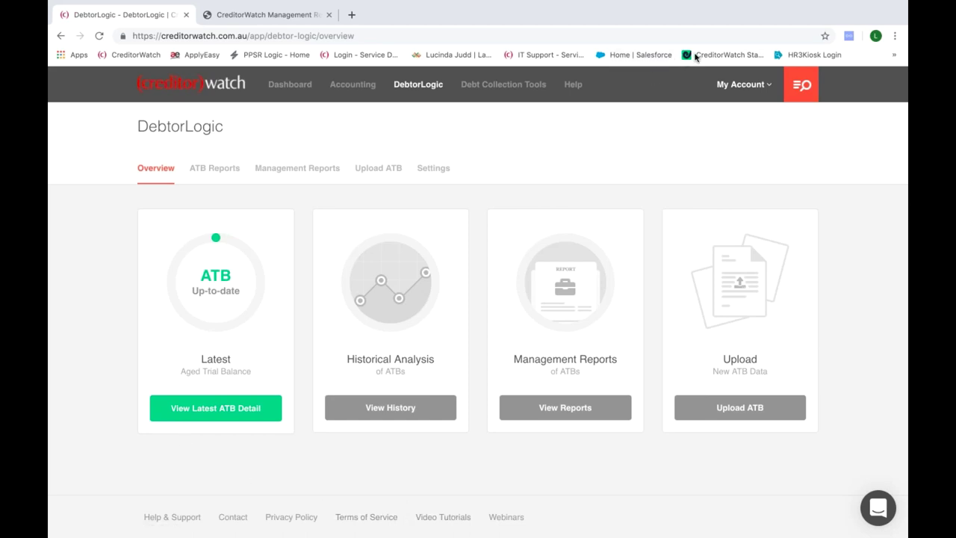
{"action": "left_click", "coordinate": [414, 407]}
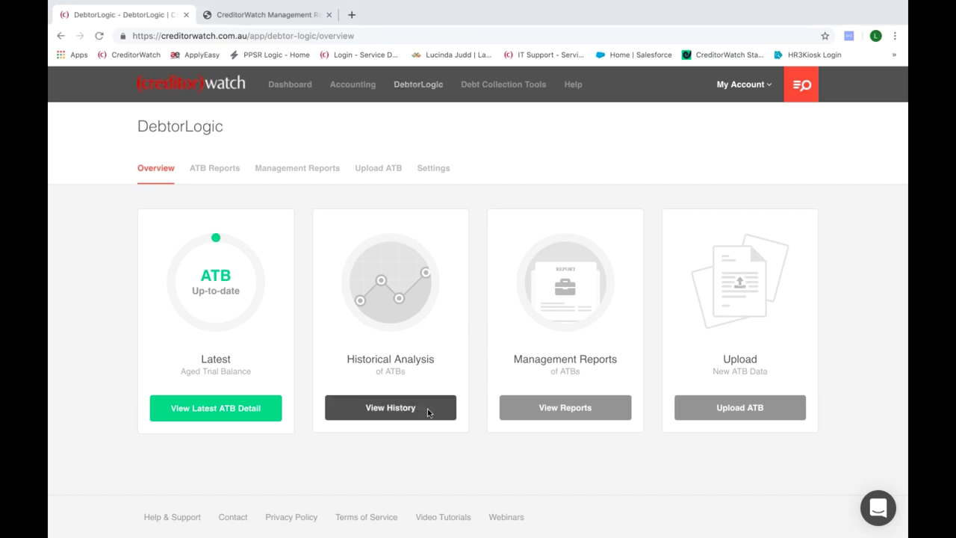
Switch the Historical Outstanding Amounts chart through 1, 6 and finally 12 months (June 2019–May 2020).
{"action": "scroll", "coordinate": [833, 367], "scroll_direction": "down", "scroll_amount": 1}
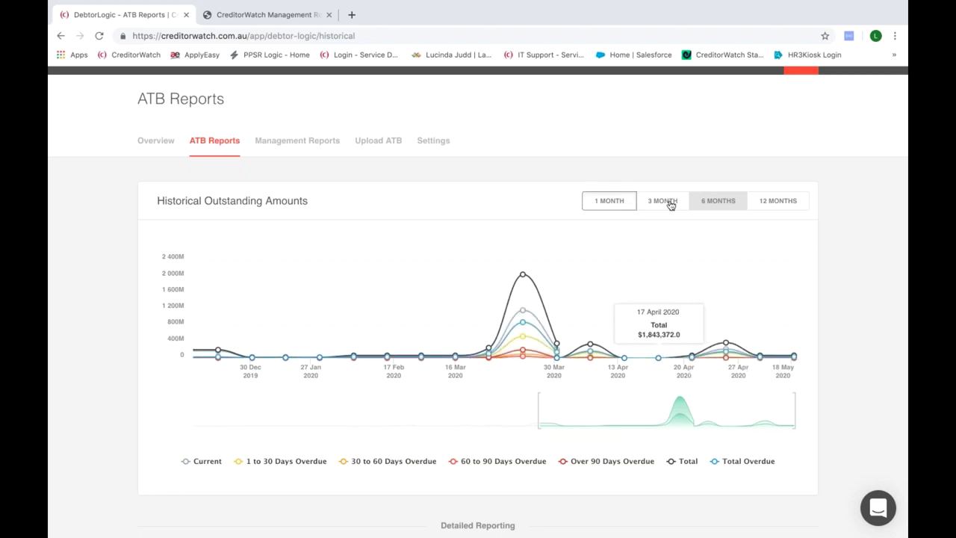
{"action": "left_click", "coordinate": [609, 200]}
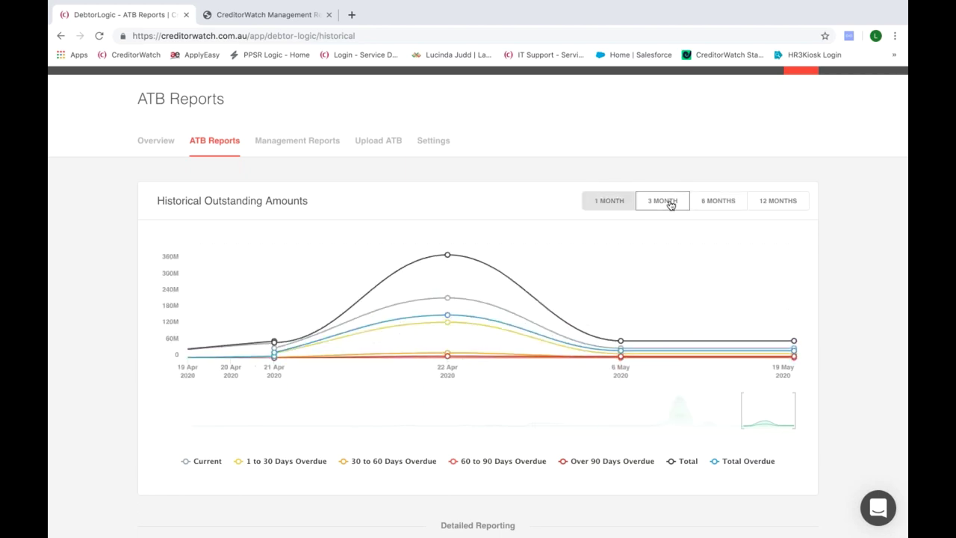
{"action": "left_click", "coordinate": [733, 203]}
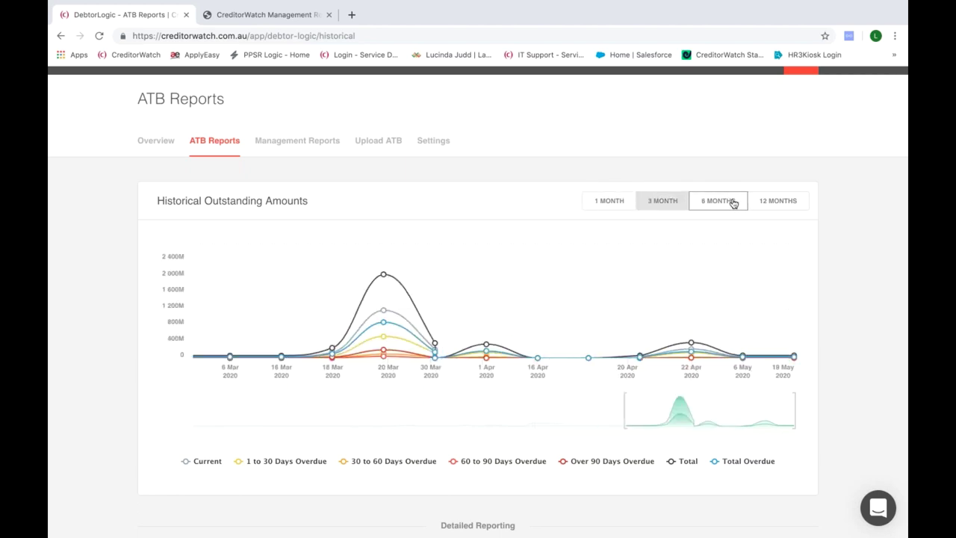
{"action": "left_click", "coordinate": [776, 204]}
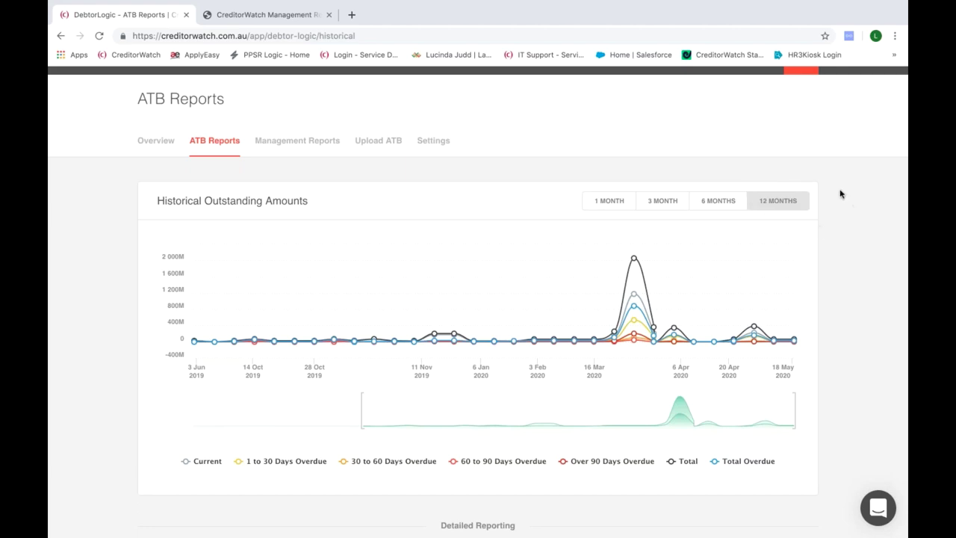
Show the Management Reports list, then view the May 2020 management report PDF in the second tab.
{"action": "left_click", "coordinate": [295, 143]}
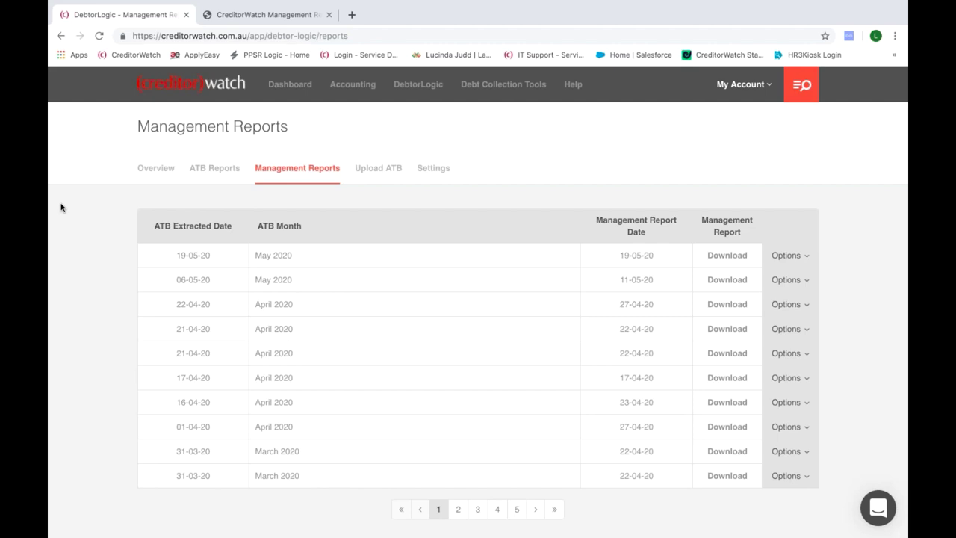
{"action": "left_click", "coordinate": [241, 20]}
Scroll to the report's Table Of Content and follow the High Risk Factors link ($16,475,769 total).
{"action": "scroll", "coordinate": [184, 124], "scroll_direction": "down", "scroll_amount": 1}
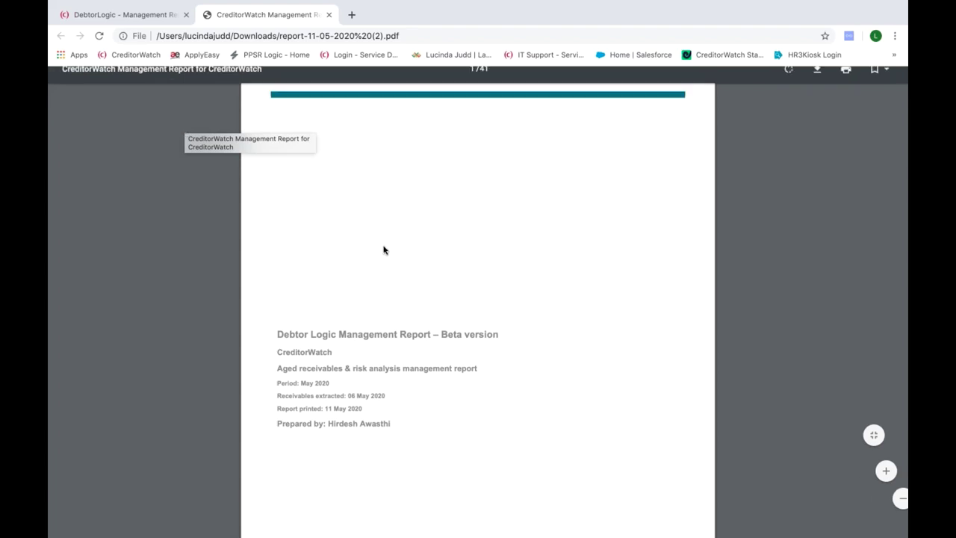
{"action": "scroll", "coordinate": [383, 249], "scroll_direction": "down", "scroll_amount": 6}
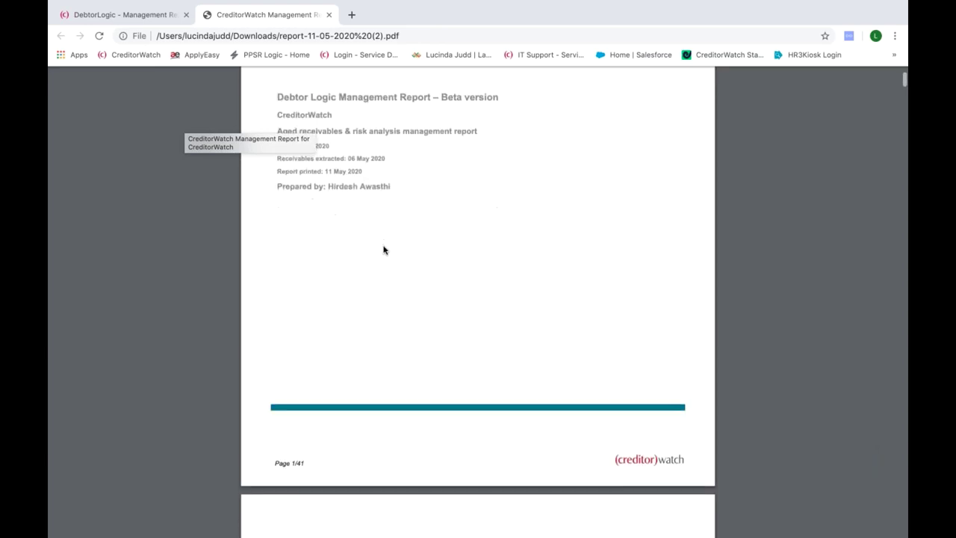
{"action": "scroll", "coordinate": [383, 250], "scroll_direction": "down", "scroll_amount": 3}
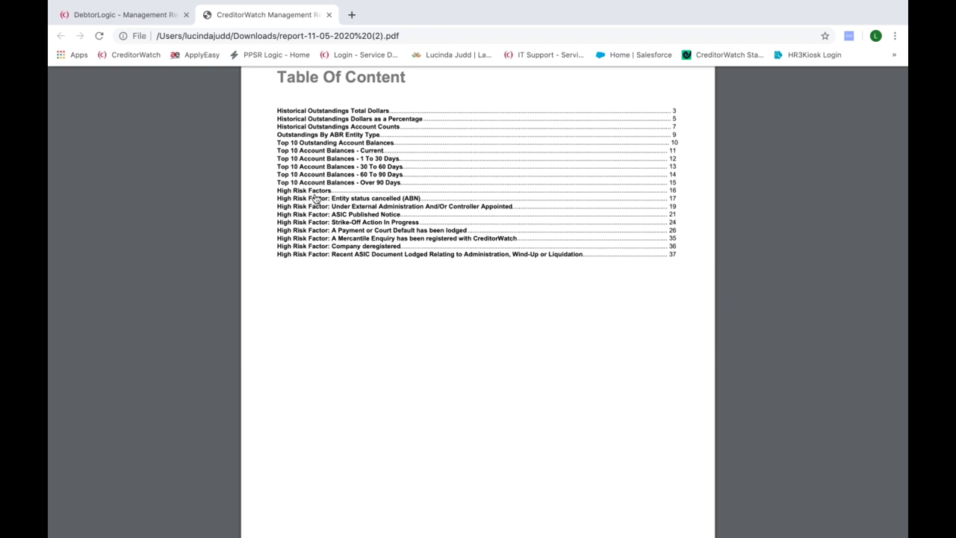
{"action": "left_click", "coordinate": [316, 198]}
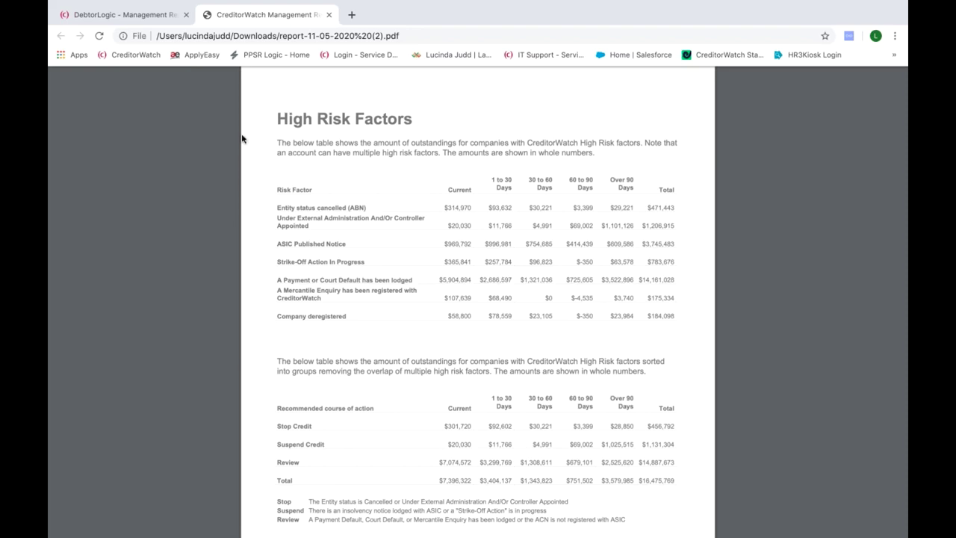
Return to the DebtorLogic tab, scroll through the Upload ATB page, then go back to Overview.
{"action": "left_click", "coordinate": [119, 15]}
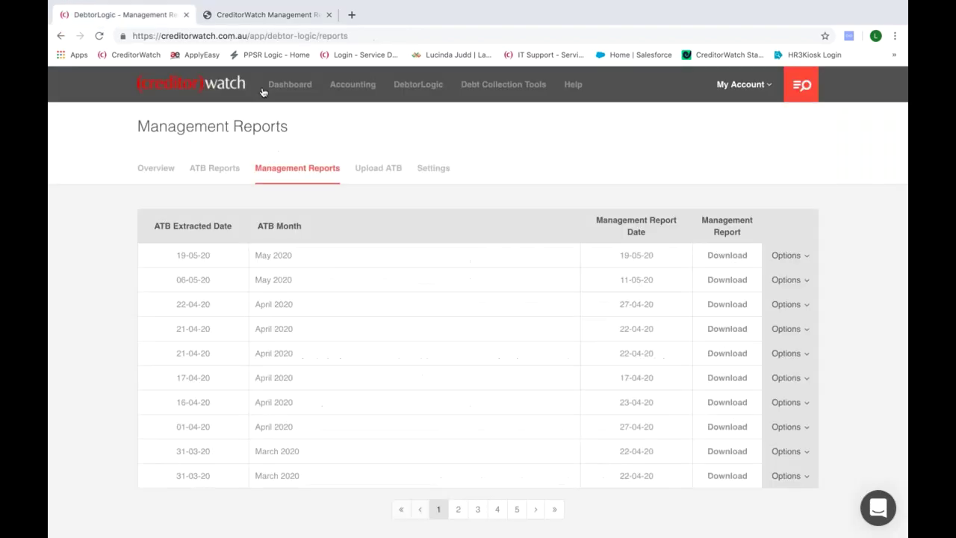
{"action": "left_click", "coordinate": [368, 169]}
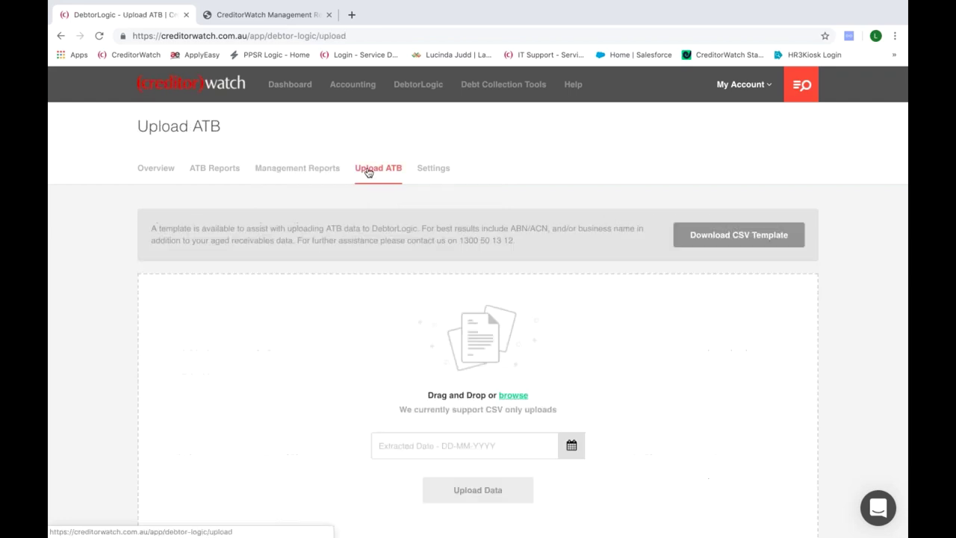
{"action": "scroll", "coordinate": [121, 171], "scroll_direction": "down", "scroll_amount": 1}
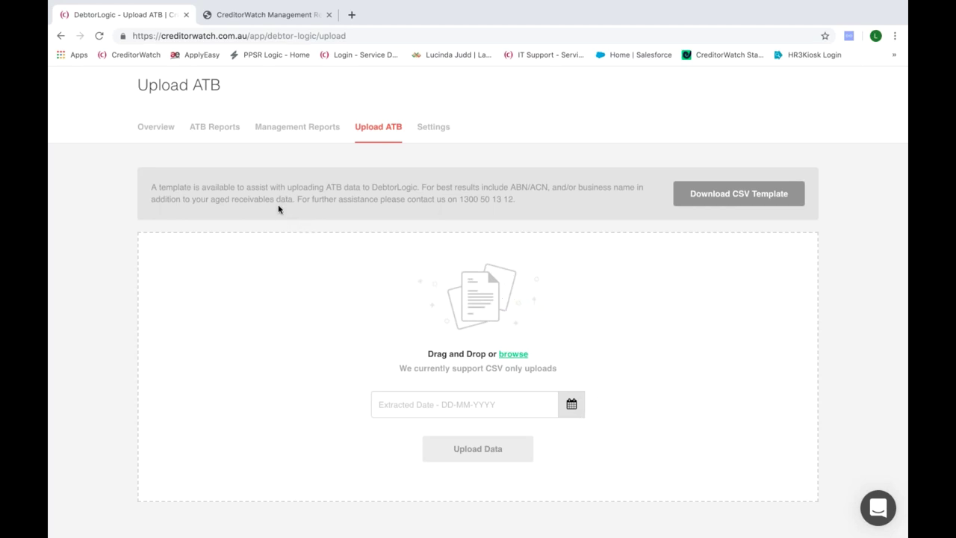
{"action": "left_click", "coordinate": [151, 128]}
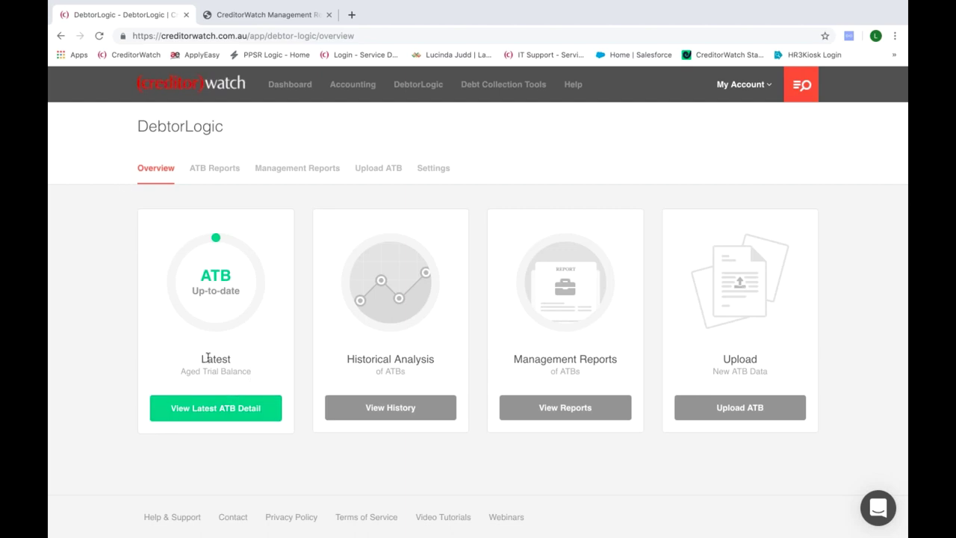
{"action": "left_click", "coordinate": [215, 408]}
{"action": "scroll", "coordinate": [87, 371], "scroll_direction": "down", "scroll_amount": 2}
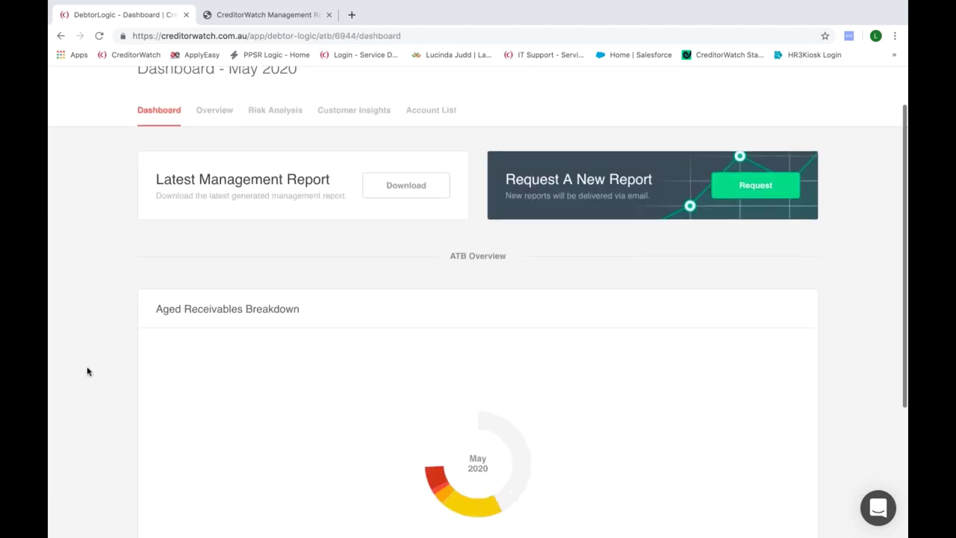
{"action": "scroll", "coordinate": [87, 371], "scroll_direction": "down", "scroll_amount": 2}
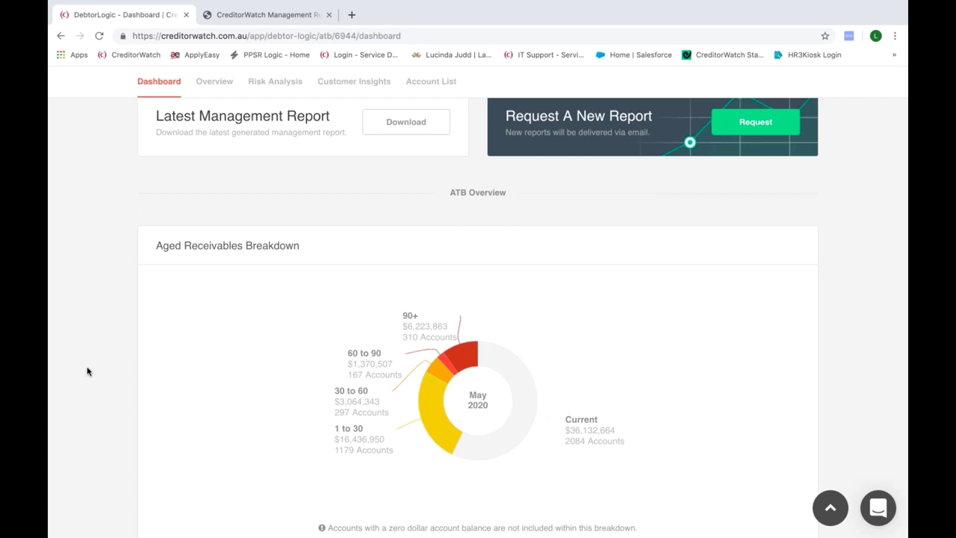
{"action": "scroll", "coordinate": [87, 371], "scroll_direction": "up", "scroll_amount": 1}
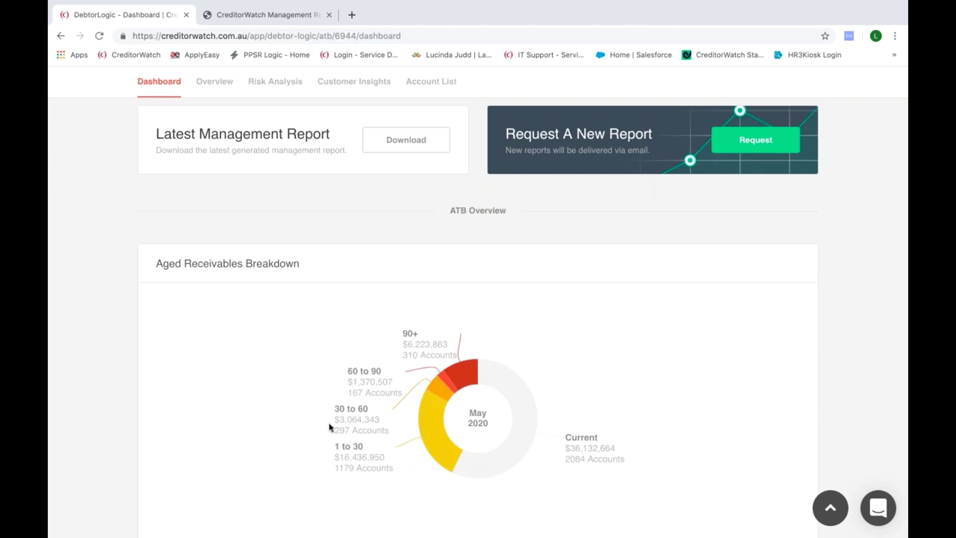
{"action": "left_click", "coordinate": [216, 87]}
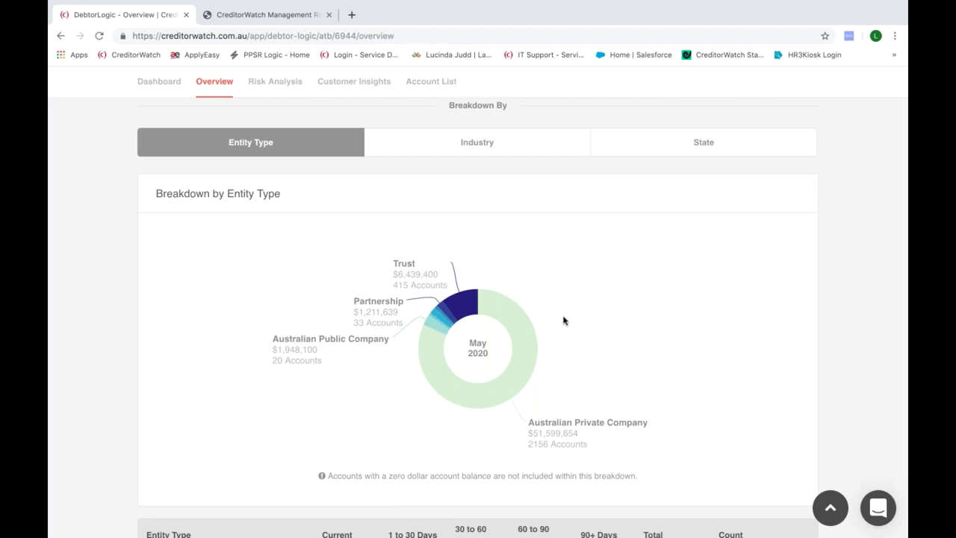
Break the Overview down by Industry, led by Construction at $30,296,300 across 1306 accounts.
{"action": "left_click", "coordinate": [544, 151]}
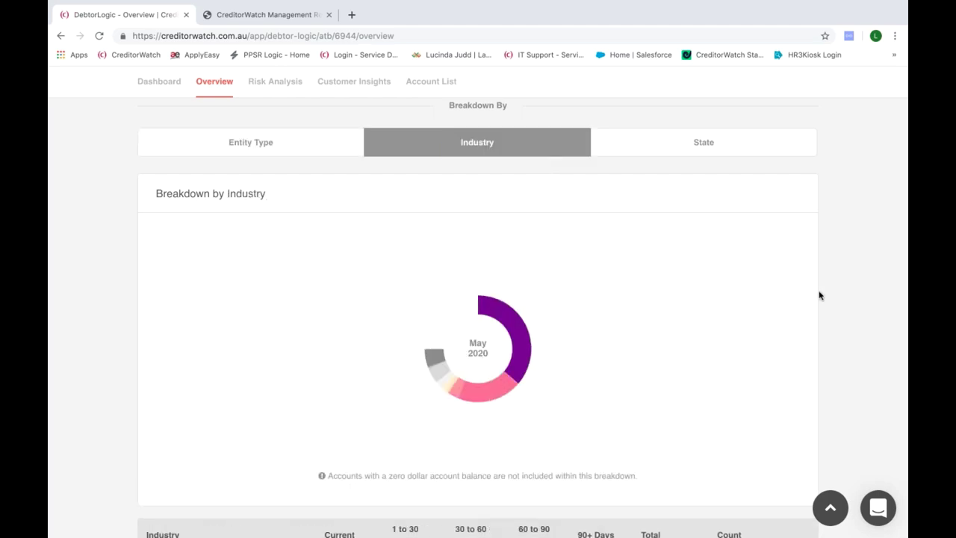
{"action": "scroll", "coordinate": [813, 294], "scroll_direction": "down", "scroll_amount": 1}
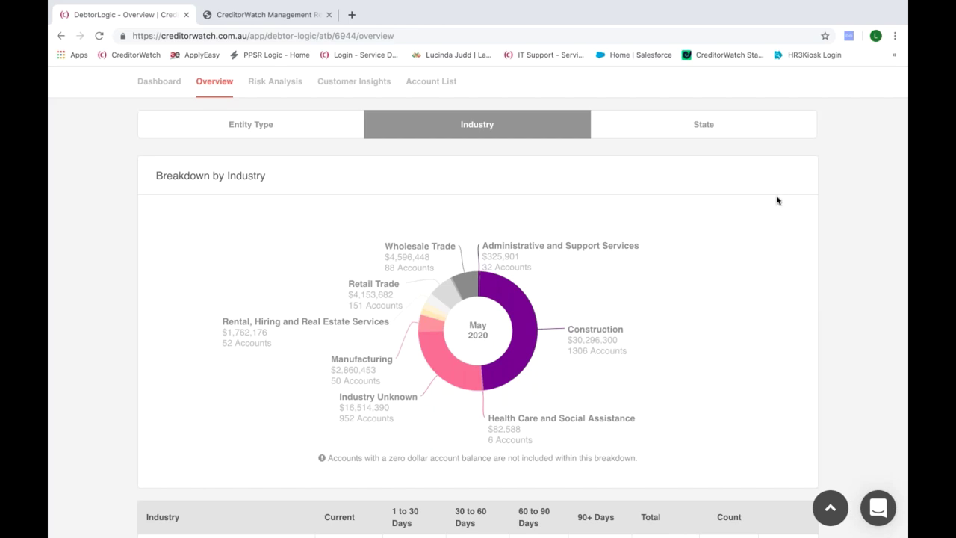
Break the Overview down by State, led by NSW at $25,970,975 across 1070 accounts.
{"action": "left_click", "coordinate": [721, 139]}
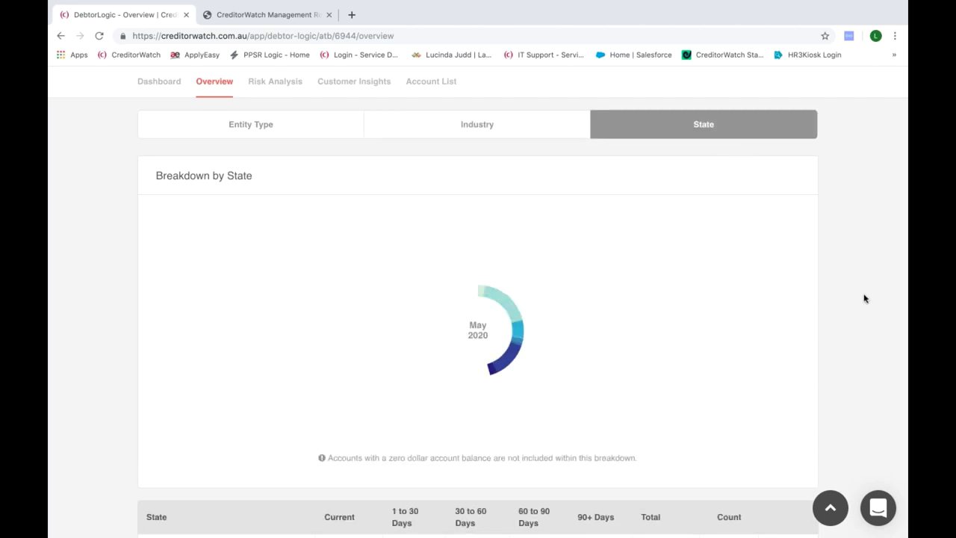
{"action": "scroll", "coordinate": [863, 298], "scroll_direction": "down", "scroll_amount": 1}
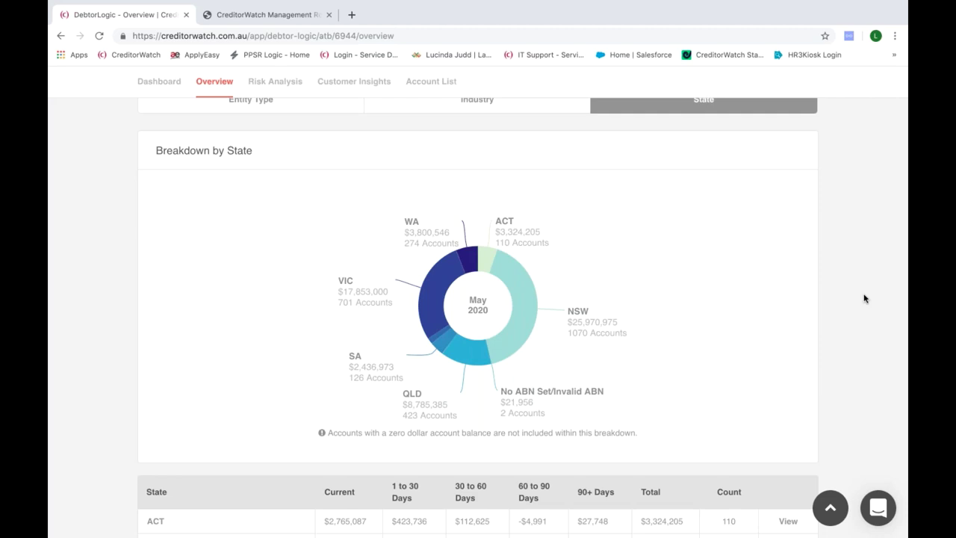
{"action": "scroll", "coordinate": [864, 299], "scroll_direction": "up", "scroll_amount": 3}
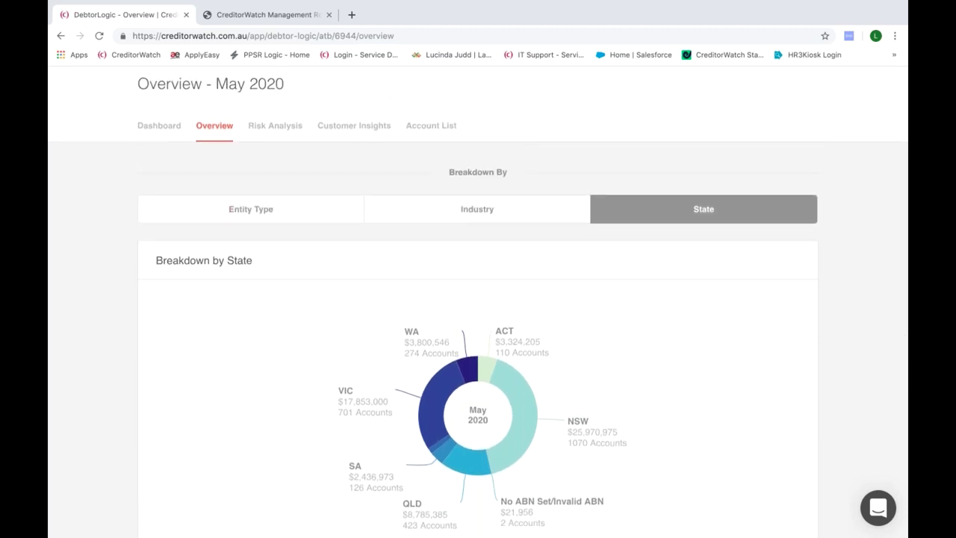
Open Risk Analysis and break the Adverse slice down into Risk Categories.
{"action": "left_click", "coordinate": [288, 131]}
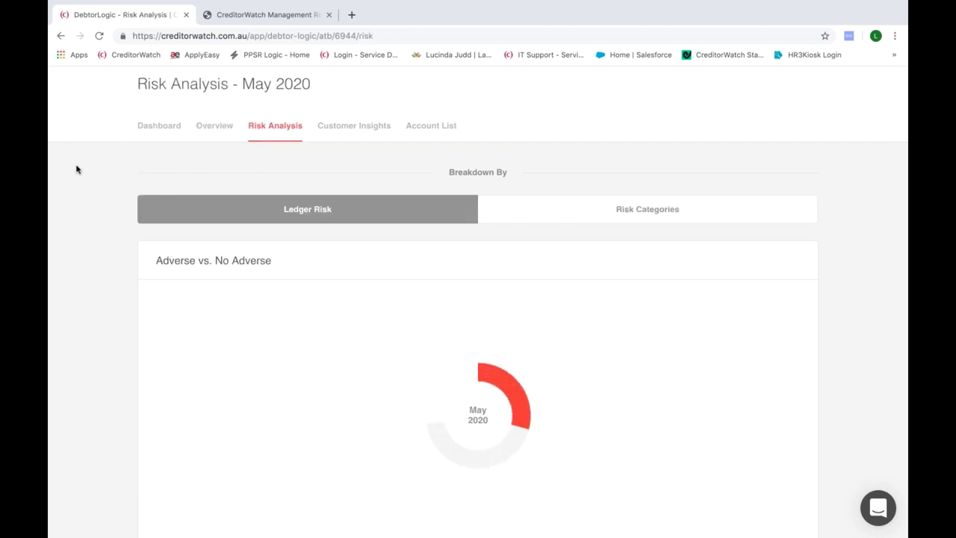
{"action": "scroll", "coordinate": [76, 169], "scroll_direction": "down", "scroll_amount": 1}
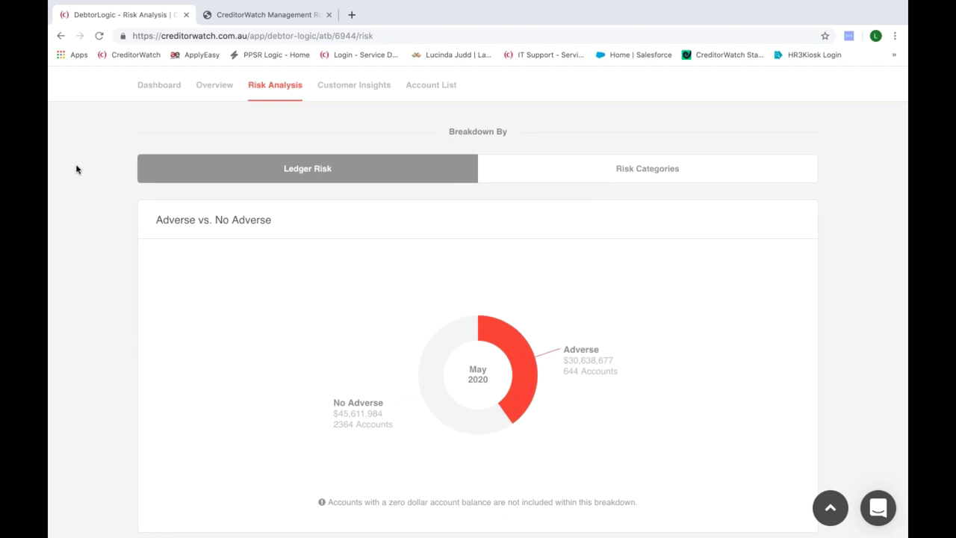
{"action": "mouse_move", "coordinate": [513, 340]}
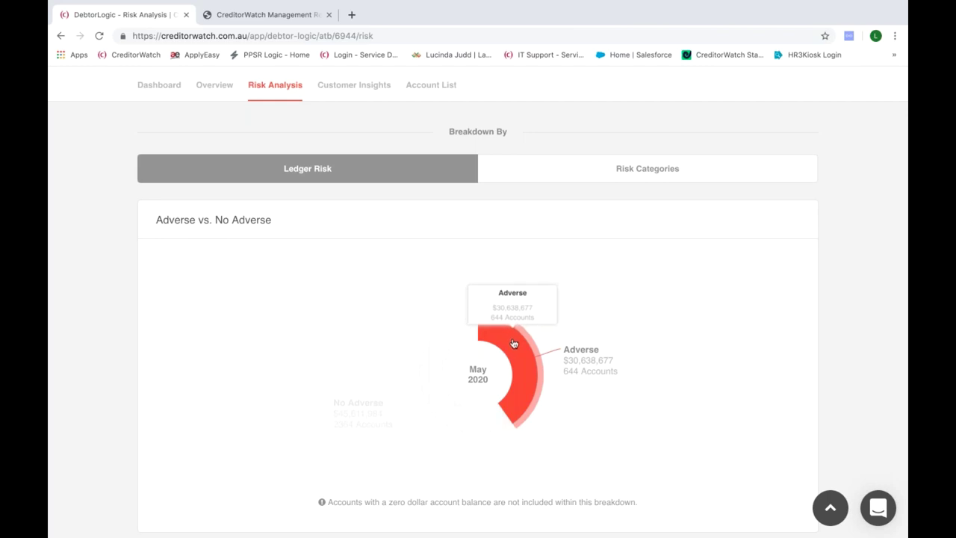
{"action": "left_click", "coordinate": [513, 343]}
Review the risk-category table, topped by Payment Default at $9,694,637 across 192 accounts.
{"action": "scroll", "coordinate": [708, 343], "scroll_direction": "down", "scroll_amount": 1}
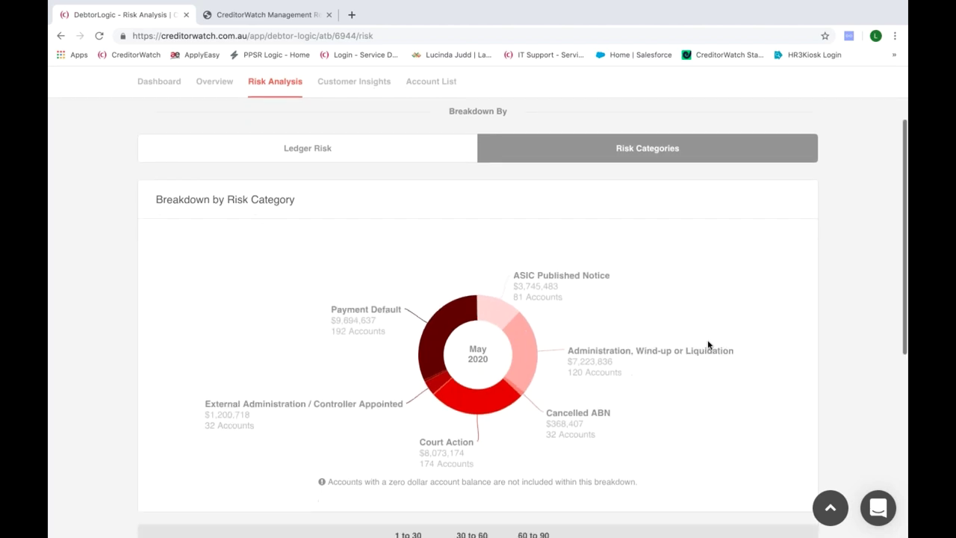
{"action": "scroll", "coordinate": [708, 344], "scroll_direction": "down", "scroll_amount": 1}
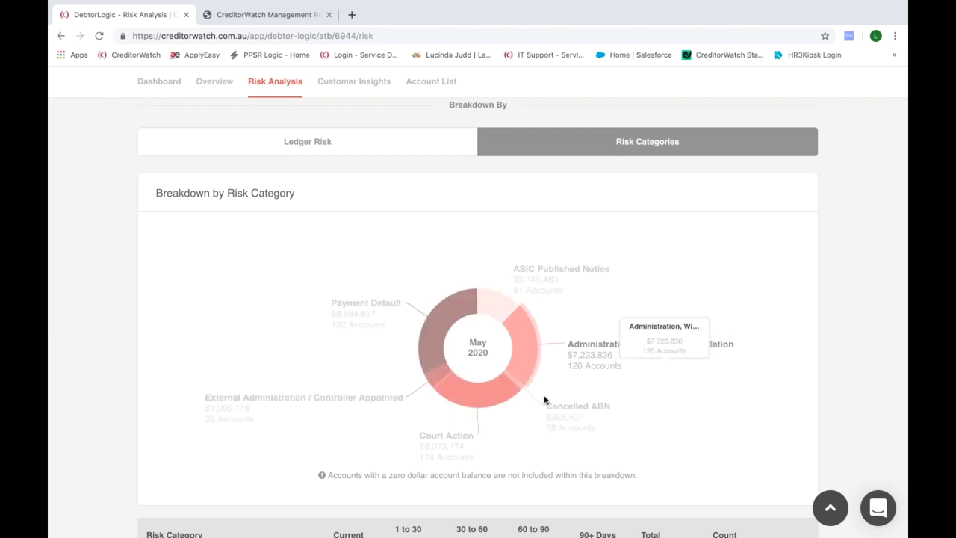
{"action": "mouse_move", "coordinate": [503, 407]}
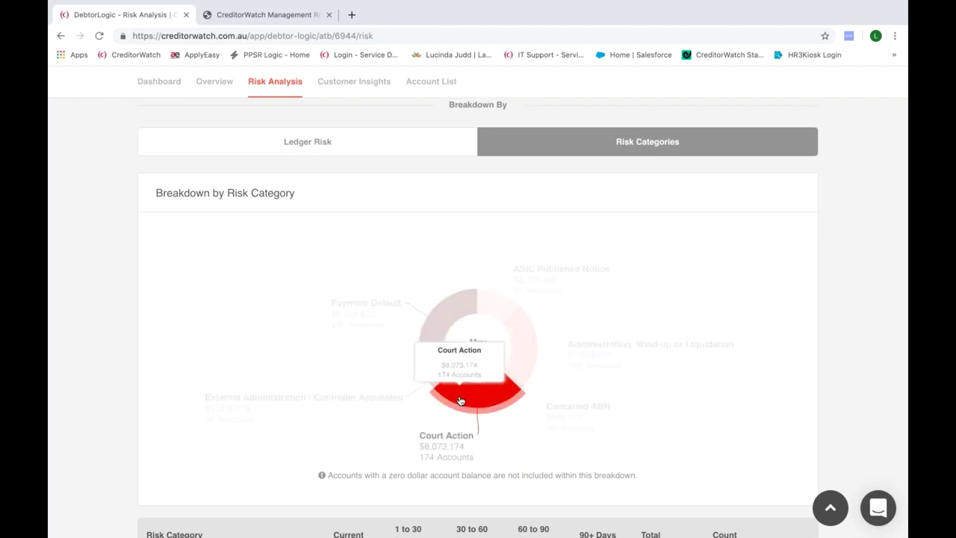
{"action": "scroll", "coordinate": [672, 336], "scroll_direction": "down", "scroll_amount": 1}
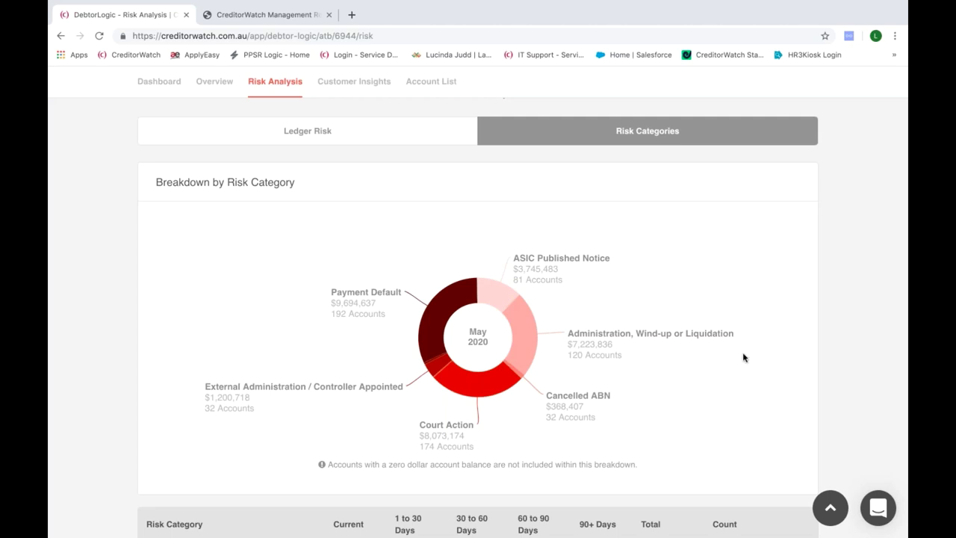
{"action": "scroll", "coordinate": [743, 355], "scroll_direction": "down", "scroll_amount": 2}
{"action": "scroll", "coordinate": [744, 361], "scroll_direction": "down", "scroll_amount": 4}
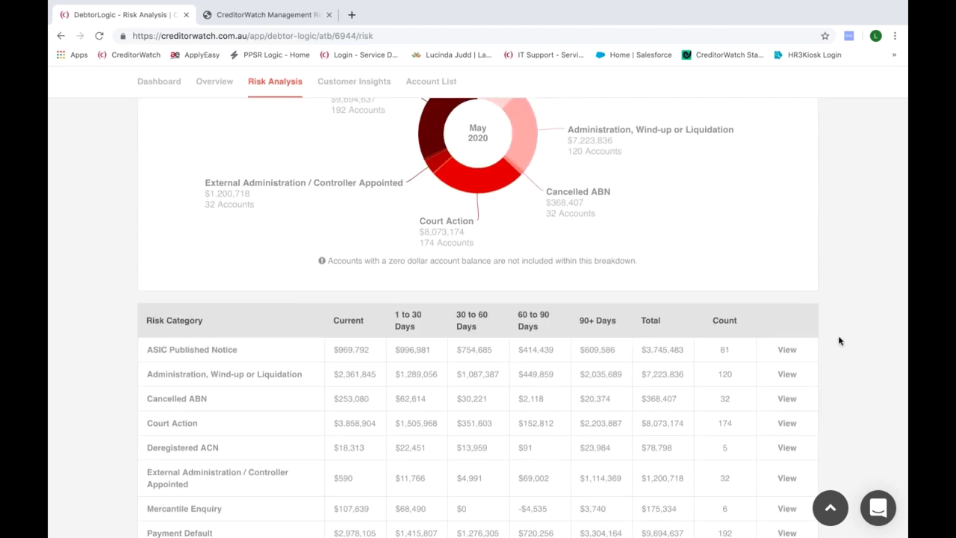
{"action": "scroll", "coordinate": [837, 340], "scroll_direction": "up", "scroll_amount": 5}
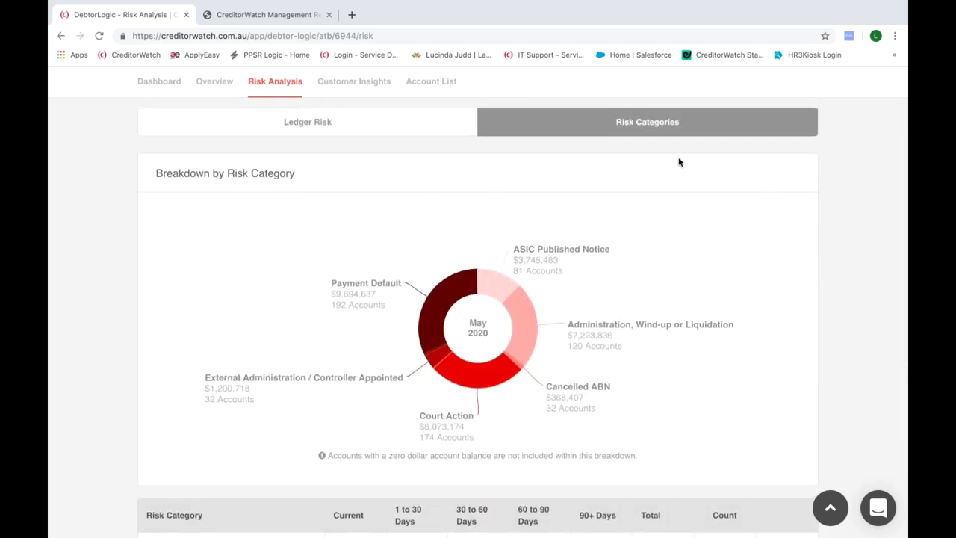
{"action": "left_click", "coordinate": [343, 84]}
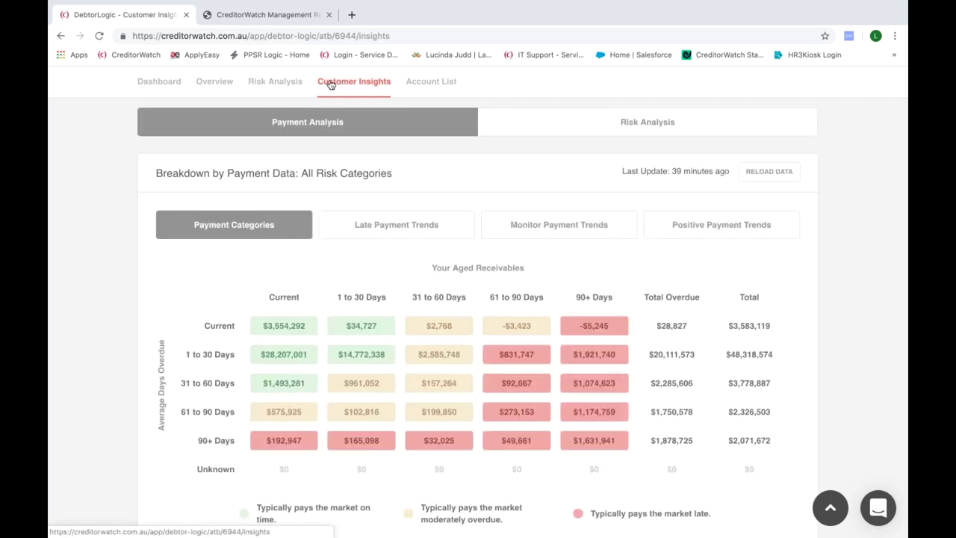
{"action": "scroll", "coordinate": [69, 142], "scroll_direction": "down", "scroll_amount": 1}
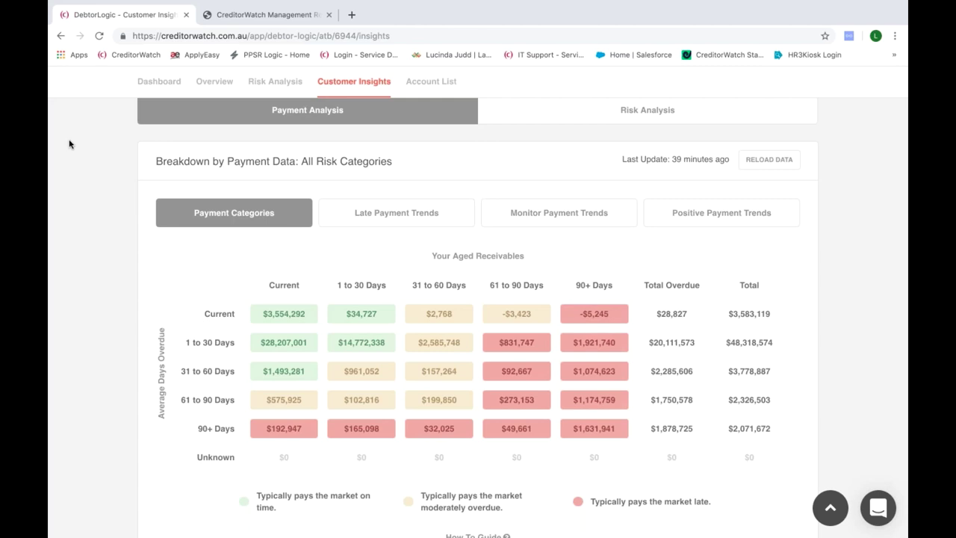
{"action": "scroll", "coordinate": [68, 144], "scroll_direction": "down", "scroll_amount": 1}
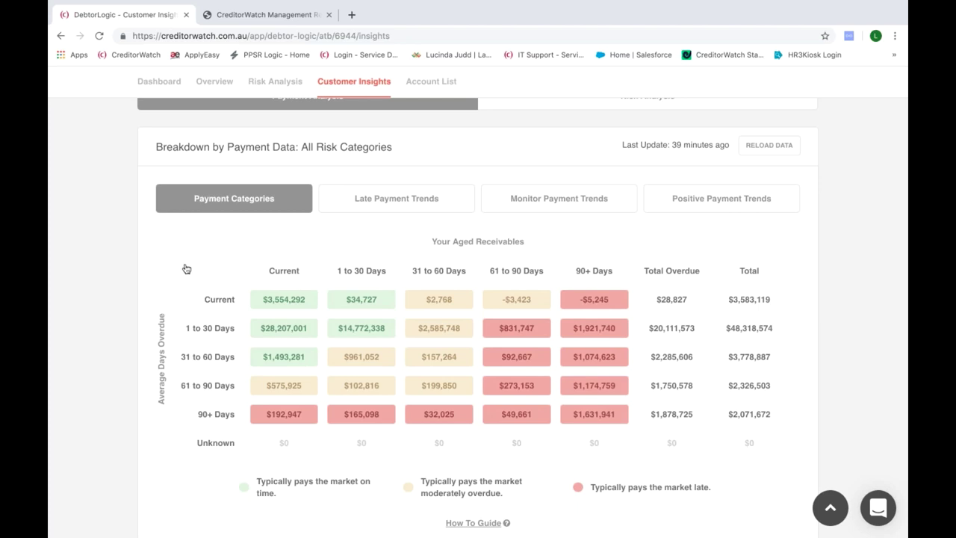
Compare the Positive, Monitor and Late Payment Trends views against the full Payment Categories colouring.
{"action": "left_click", "coordinate": [693, 208]}
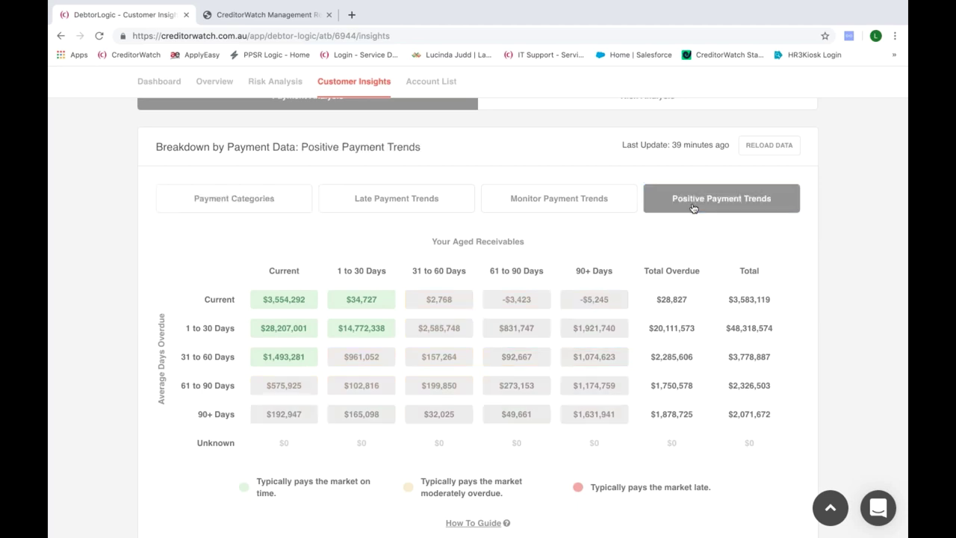
{"action": "left_click", "coordinate": [566, 205]}
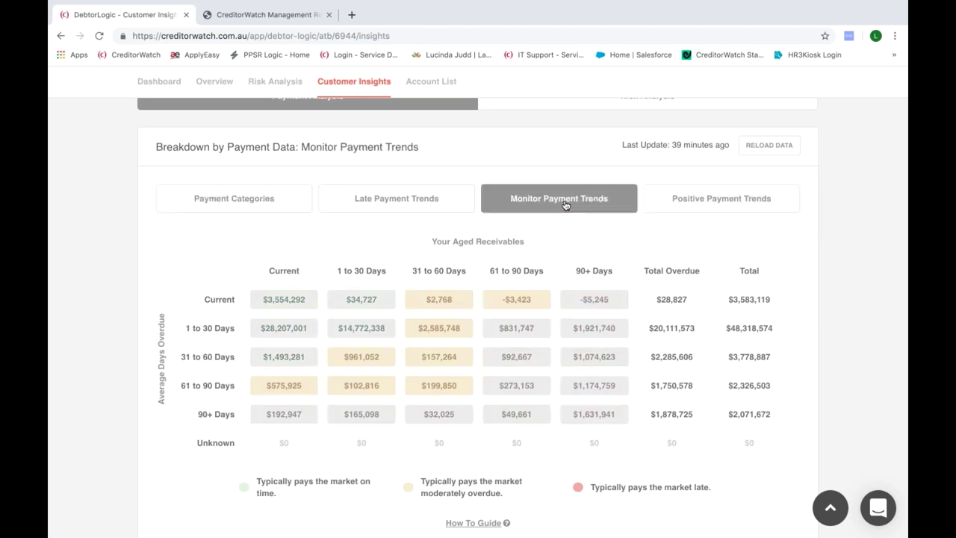
{"action": "left_click", "coordinate": [395, 198]}
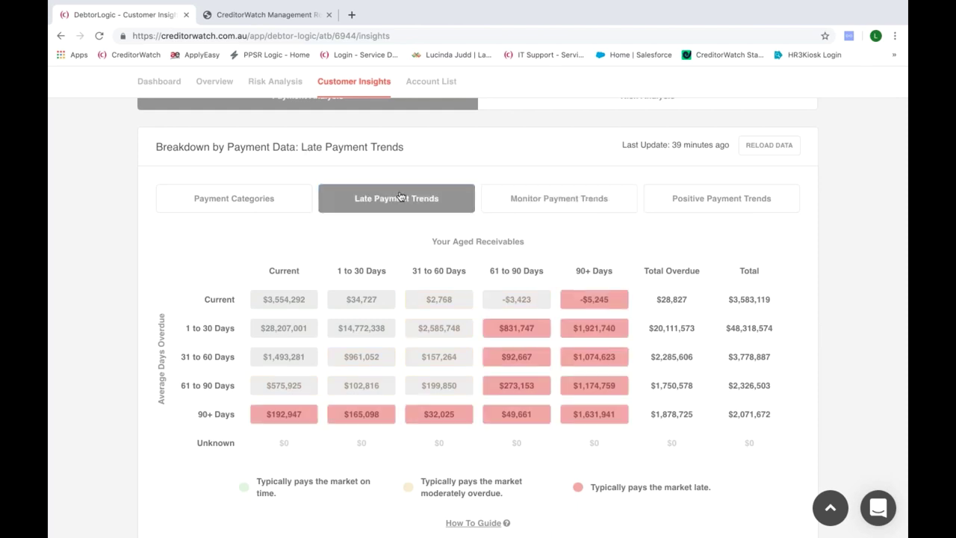
{"action": "left_click", "coordinate": [250, 208]}
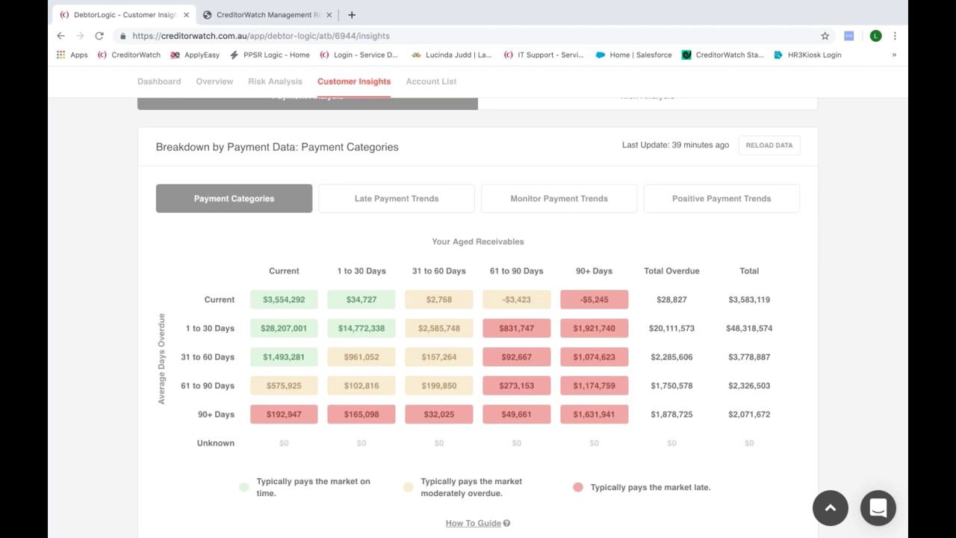
{"action": "mouse_move", "coordinate": [531, 340]}
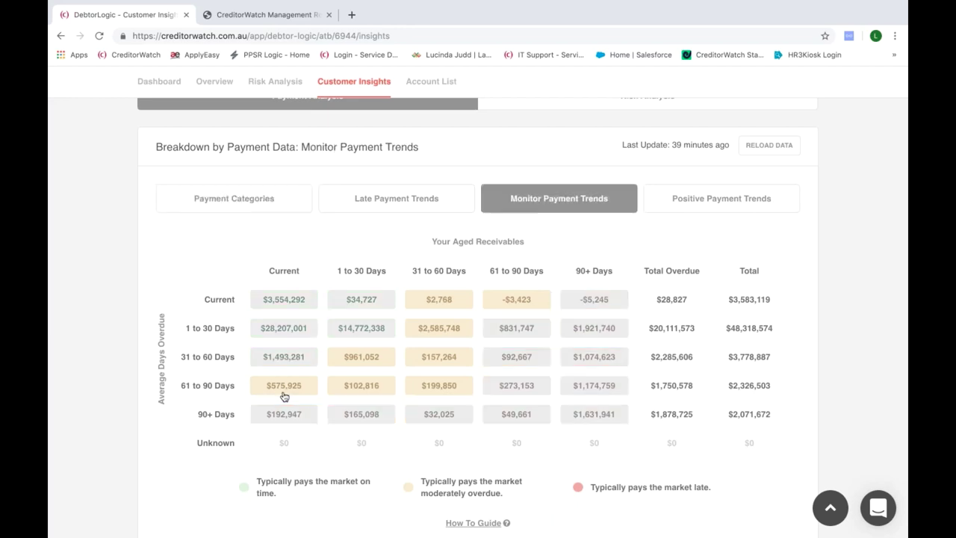
{"action": "scroll", "coordinate": [200, 382], "scroll_direction": "down", "scroll_amount": 5}
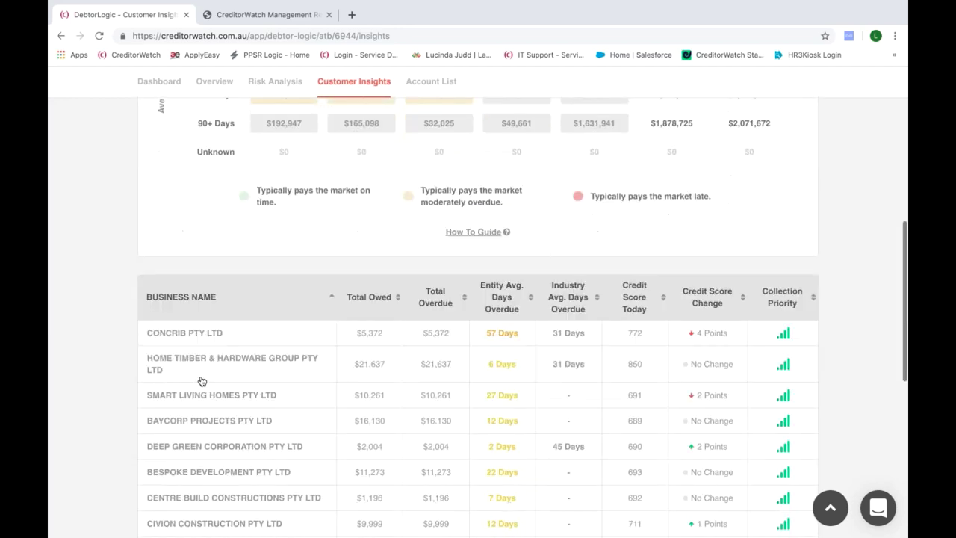
{"action": "scroll", "coordinate": [201, 381], "scroll_direction": "down", "scroll_amount": 2}
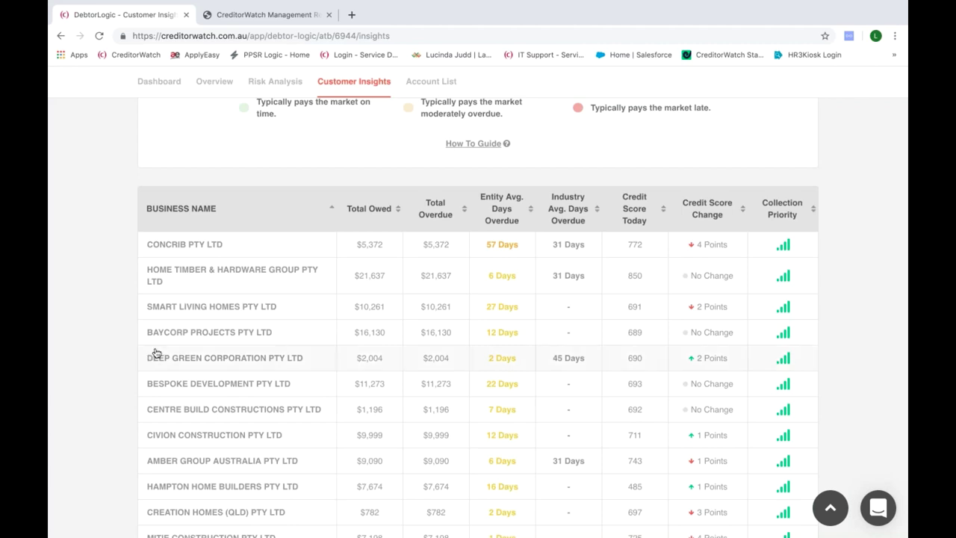
{"action": "scroll", "coordinate": [237, 151], "scroll_direction": "up", "scroll_amount": 5}
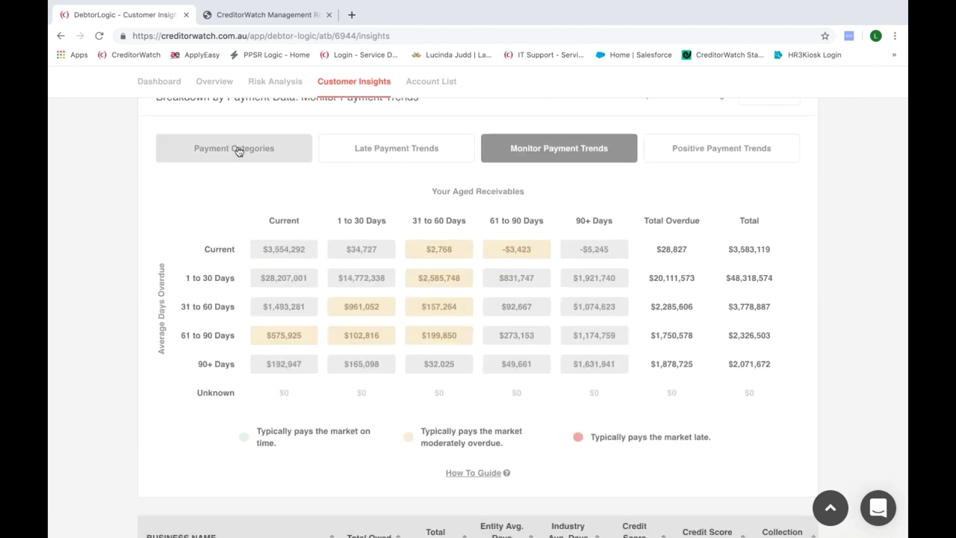
Return to the full payment categories view and scroll down past the ageing grid to the business table.
{"action": "left_click", "coordinate": [237, 151]}
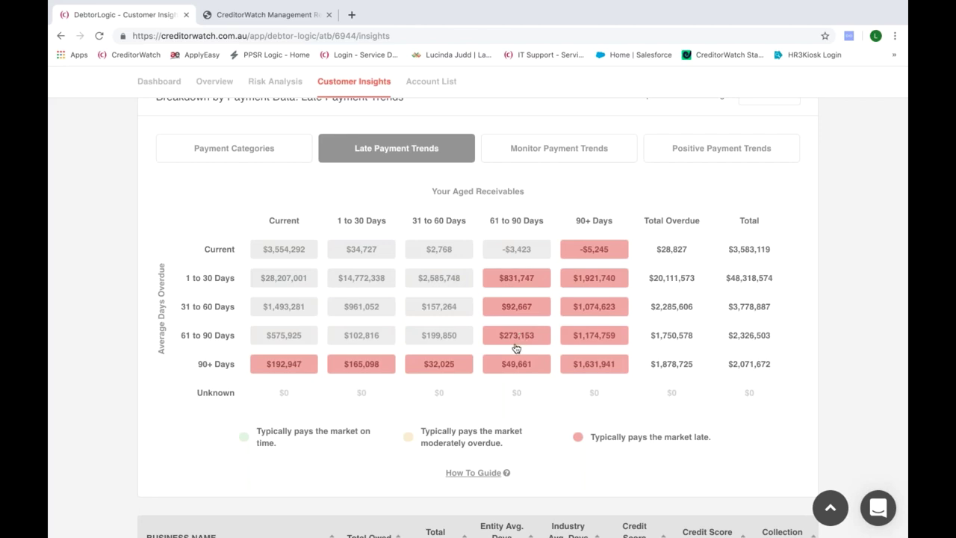
{"action": "mouse_move", "coordinate": [519, 402]}
{"action": "scroll", "coordinate": [518, 398], "scroll_direction": "down", "scroll_amount": 3}
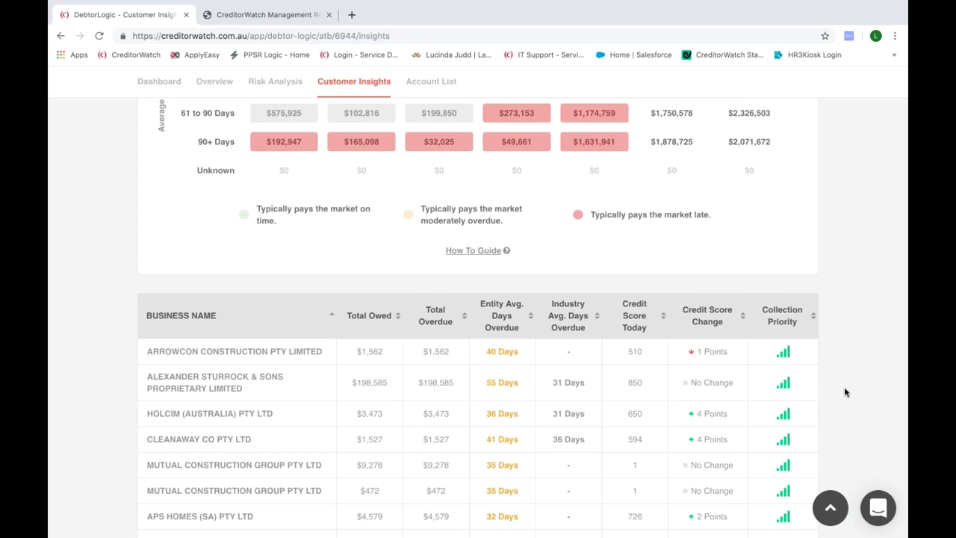
{"action": "scroll", "coordinate": [844, 392], "scroll_direction": "down", "scroll_amount": 1}
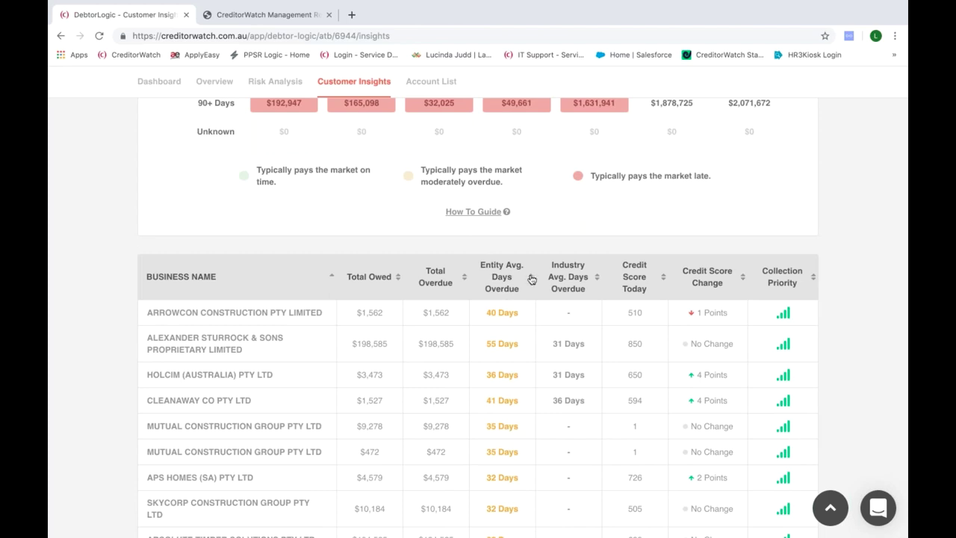
Sort the customer table by Entity Avg. Days Overdue, then by Industry Avg. Days Overdue, and review the rows.
{"action": "left_click", "coordinate": [531, 278]}
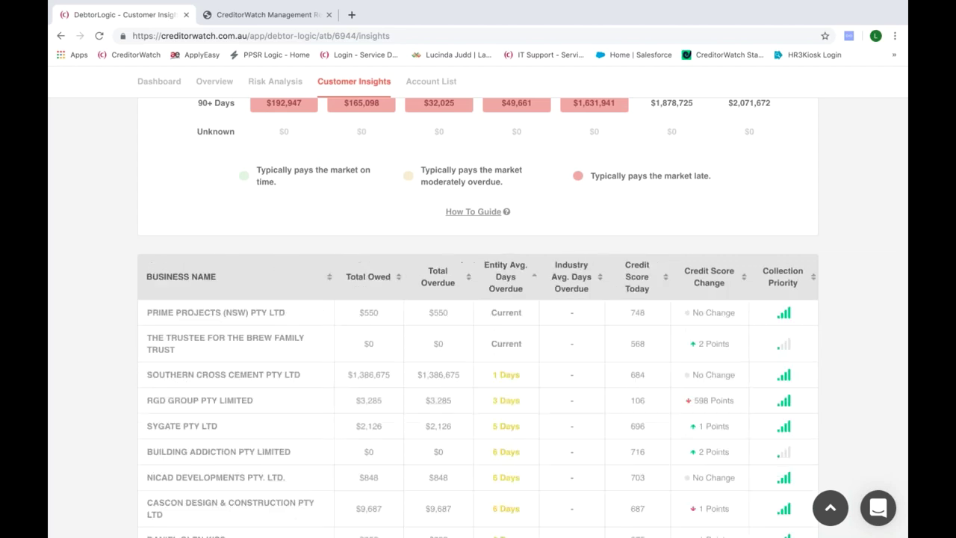
{"action": "left_click", "coordinate": [596, 280]}
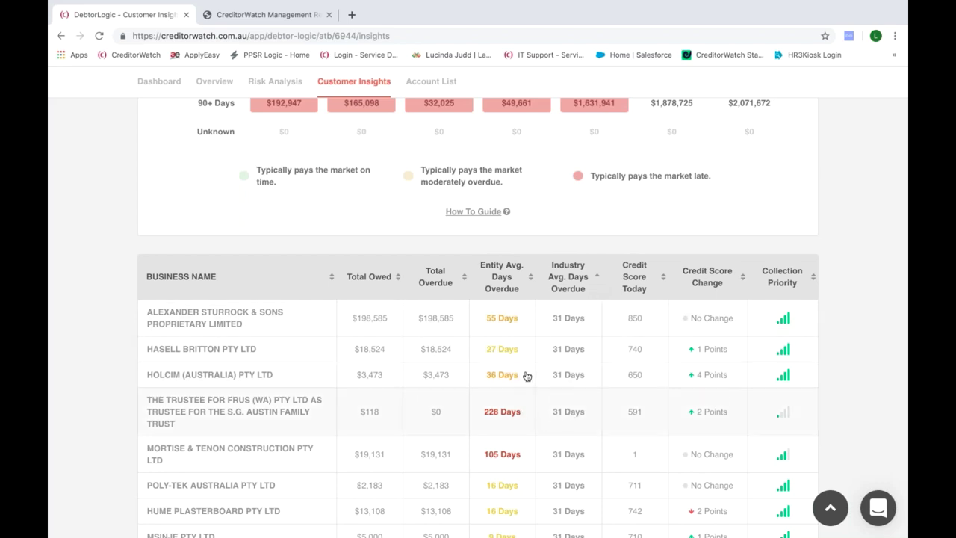
{"action": "scroll", "coordinate": [526, 376], "scroll_direction": "down", "scroll_amount": 1}
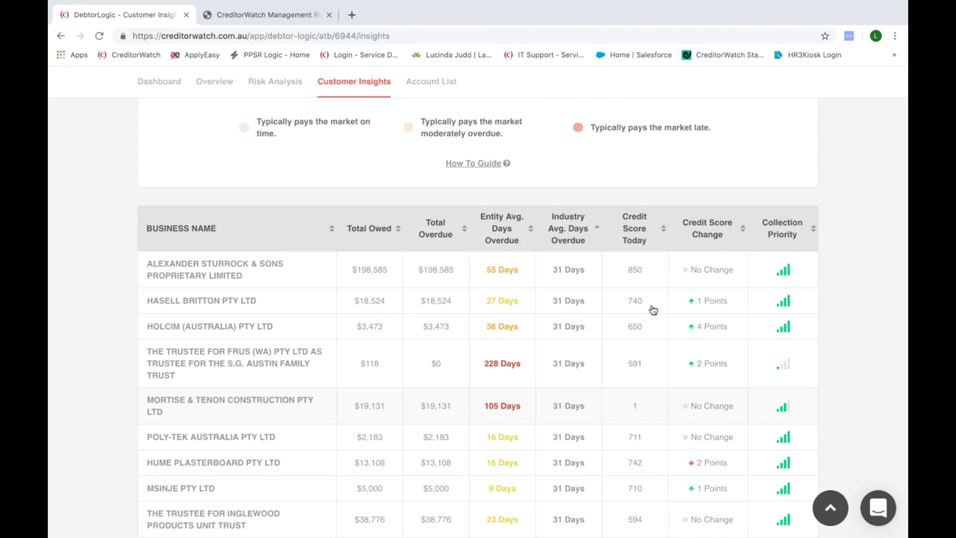
{"action": "scroll", "coordinate": [836, 328], "scroll_direction": "down", "scroll_amount": 1}
{"action": "scroll", "coordinate": [836, 330], "scroll_direction": "up", "scroll_amount": 1}
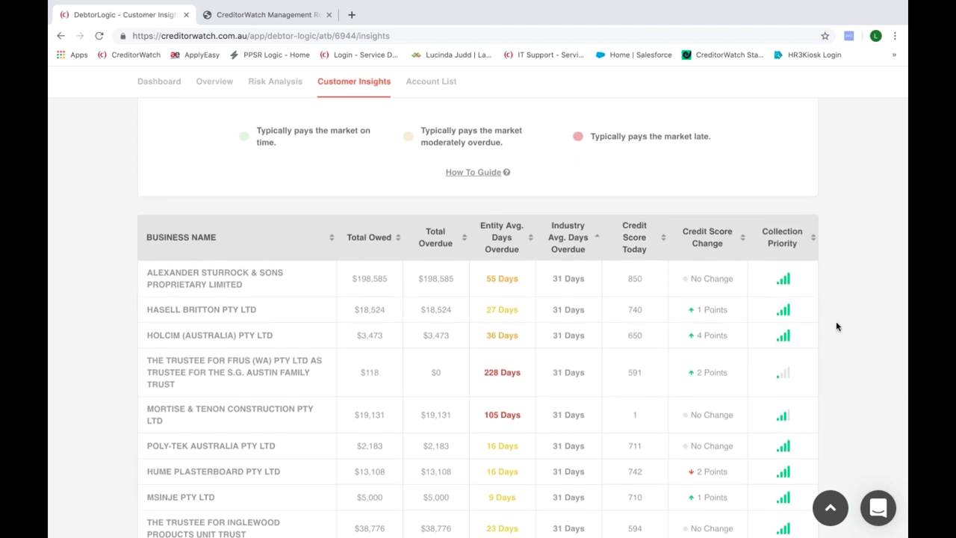
{"action": "scroll", "coordinate": [836, 326], "scroll_direction": "up", "scroll_amount": 1}
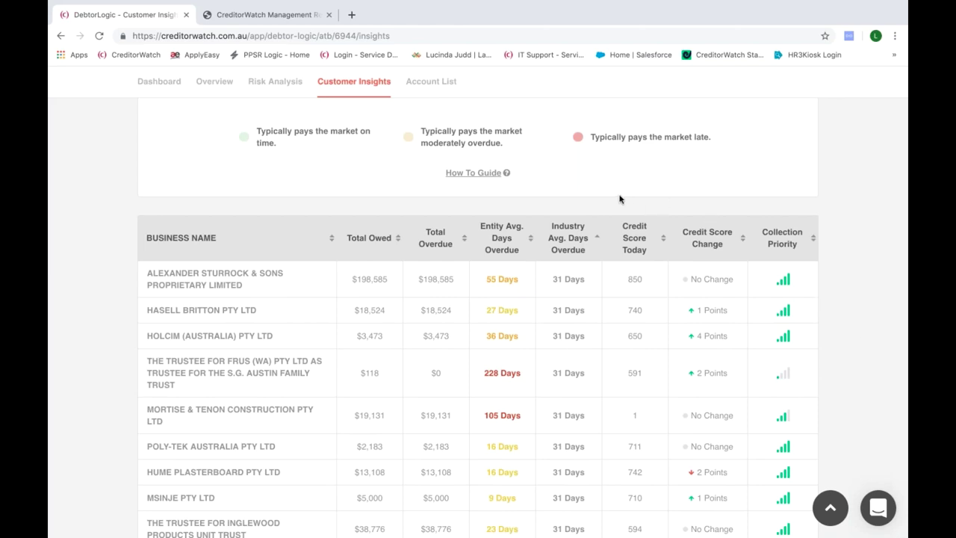
{"action": "scroll", "coordinate": [619, 198], "scroll_direction": "up", "scroll_amount": 3}
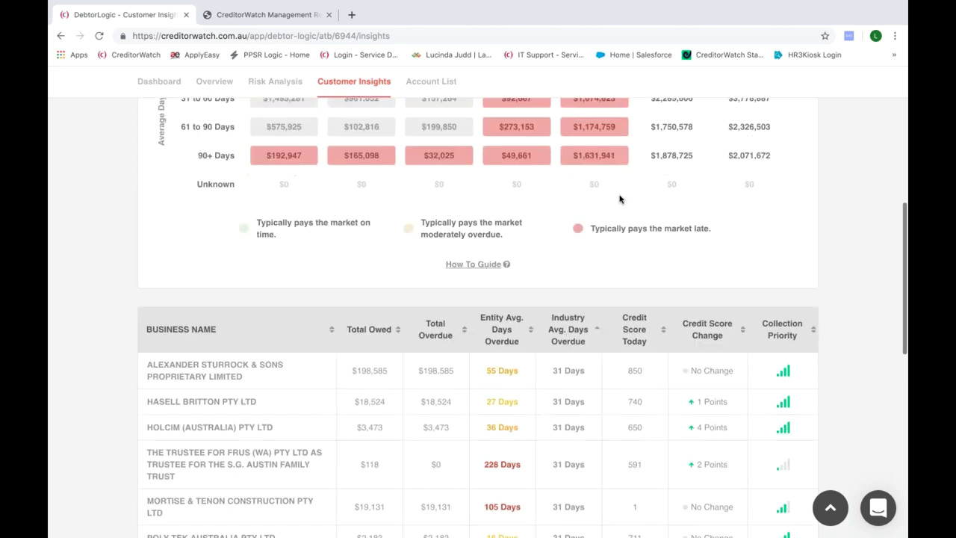
{"action": "scroll", "coordinate": [619, 199], "scroll_direction": "up", "scroll_amount": 1}
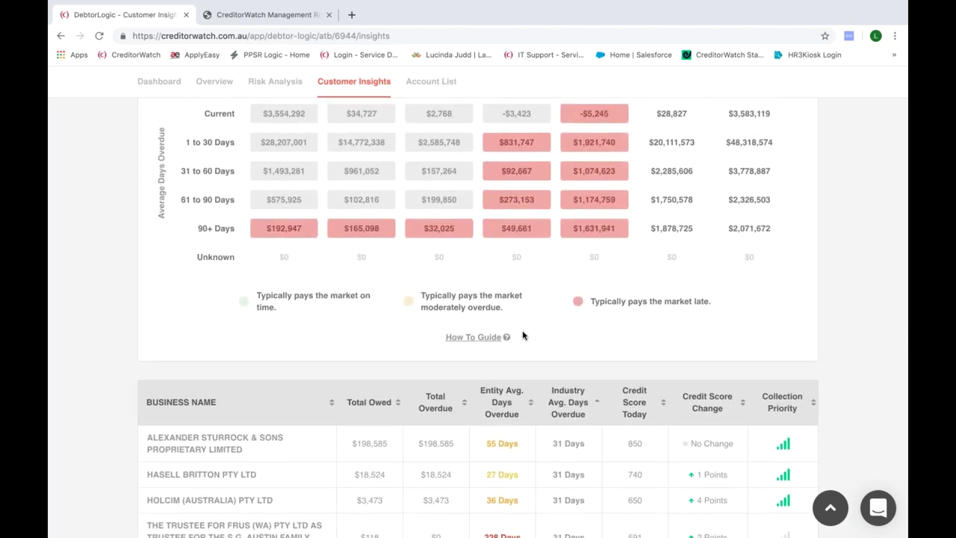
Open the How To Guide's Collection Priority page and read through the four quadrants and recommendations table.
{"action": "left_click", "coordinate": [481, 340]}
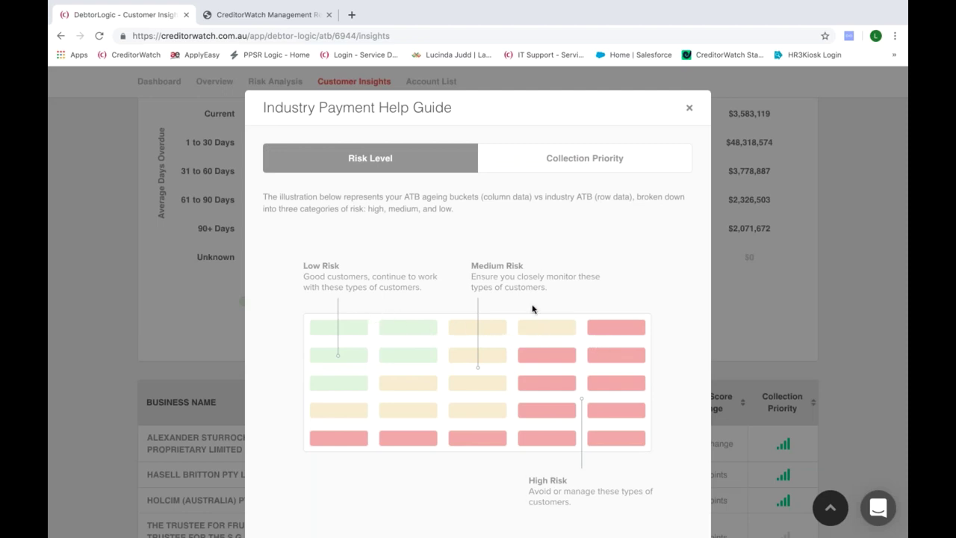
{"action": "left_click", "coordinate": [549, 170]}
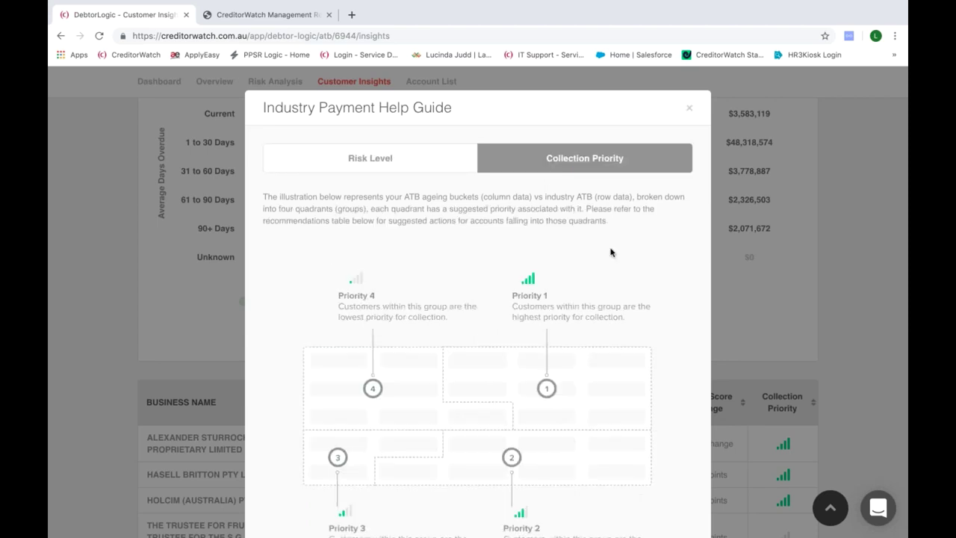
{"action": "scroll", "coordinate": [609, 252], "scroll_direction": "down", "scroll_amount": 2}
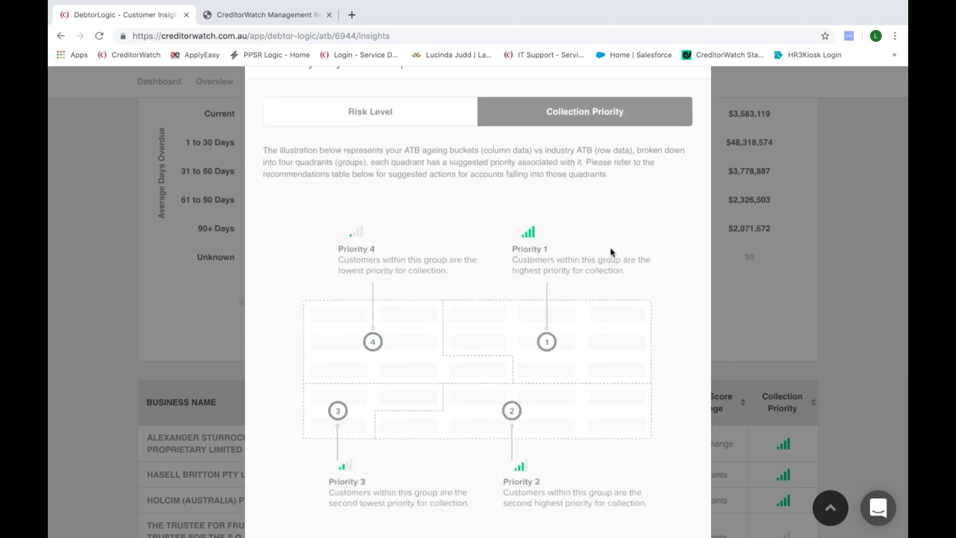
{"action": "scroll", "coordinate": [610, 253], "scroll_direction": "down", "scroll_amount": 5}
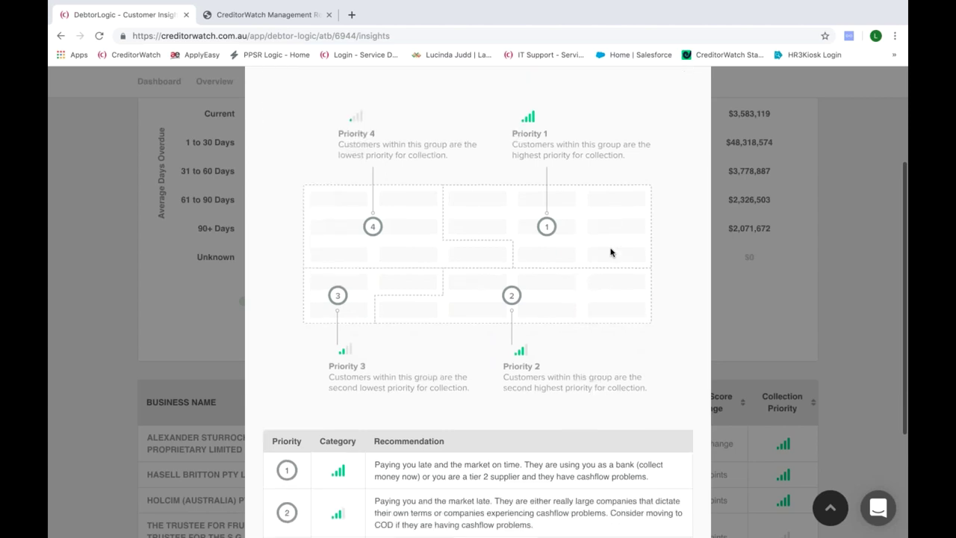
{"action": "scroll", "coordinate": [610, 252], "scroll_direction": "down", "scroll_amount": 2}
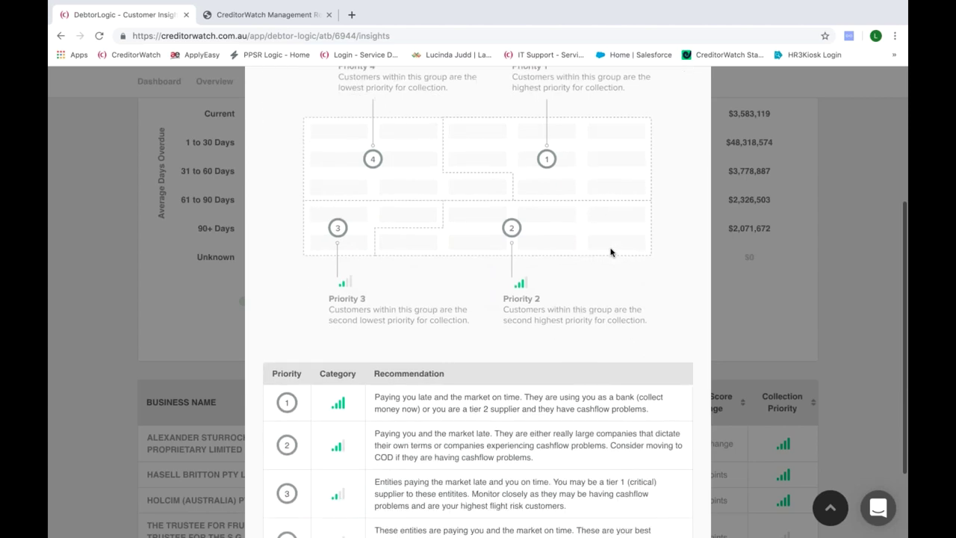
{"action": "scroll", "coordinate": [330, 234], "scroll_direction": "down", "scroll_amount": 1}
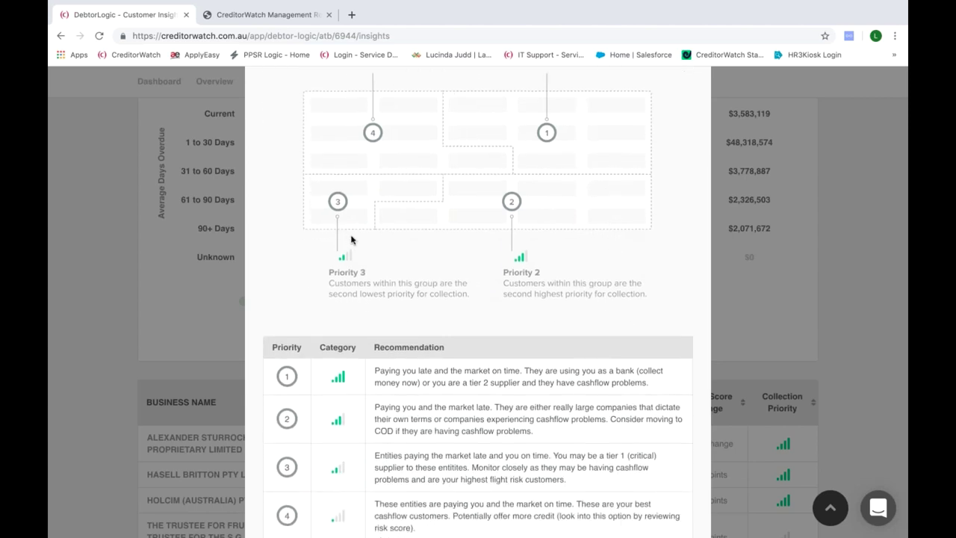
{"action": "scroll", "coordinate": [351, 239], "scroll_direction": "down", "scroll_amount": 1}
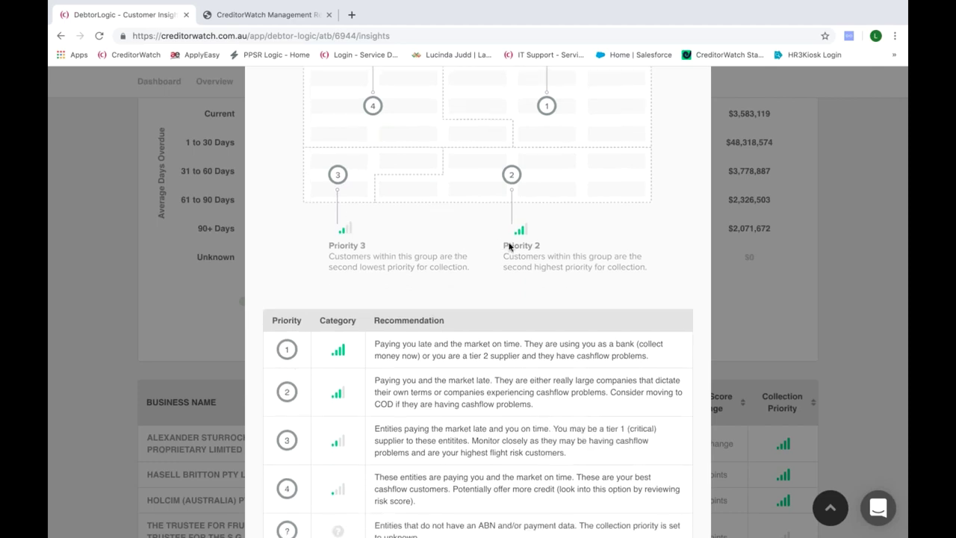
{"action": "scroll", "coordinate": [559, 176], "scroll_direction": "down", "scroll_amount": 1}
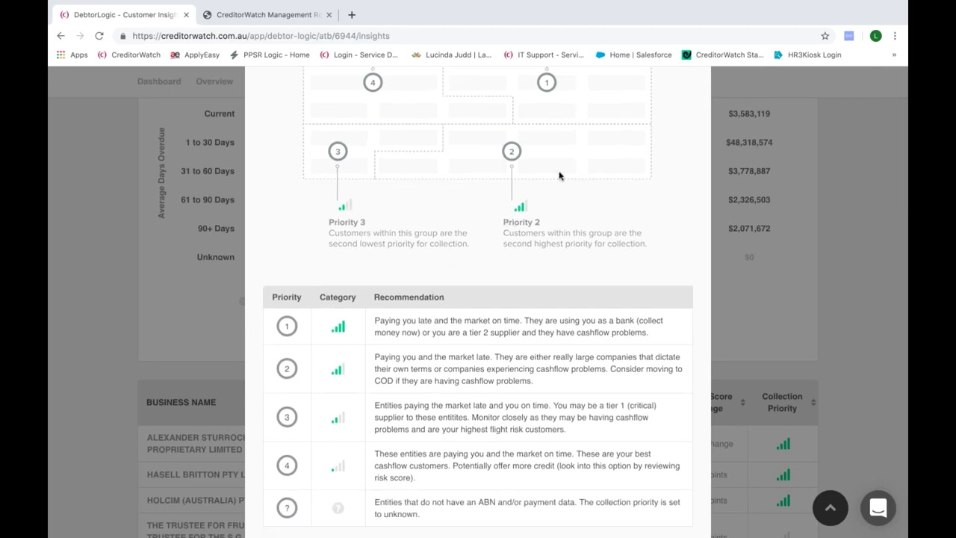
{"action": "scroll", "coordinate": [559, 175], "scroll_direction": "down", "scroll_amount": 1}
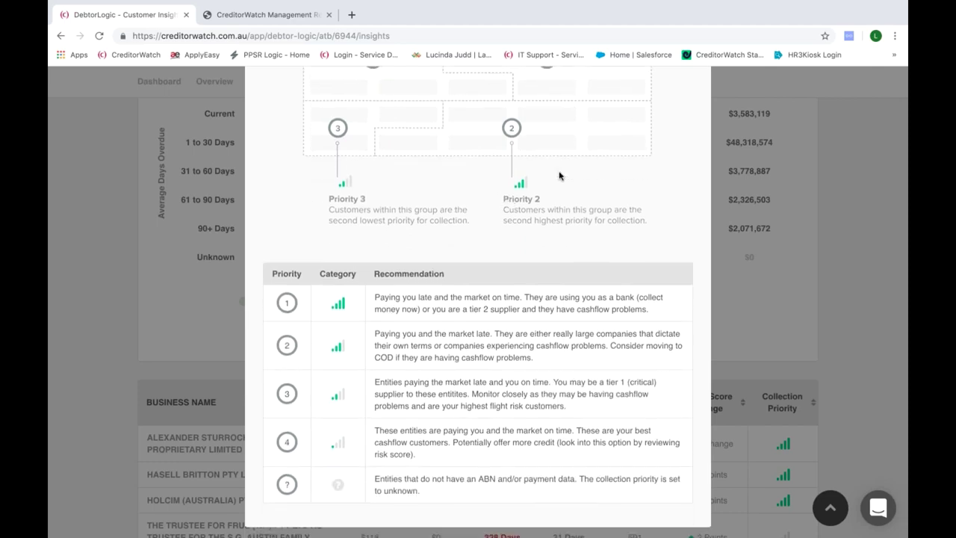
{"action": "scroll", "coordinate": [559, 175], "scroll_direction": "up", "scroll_amount": 5}
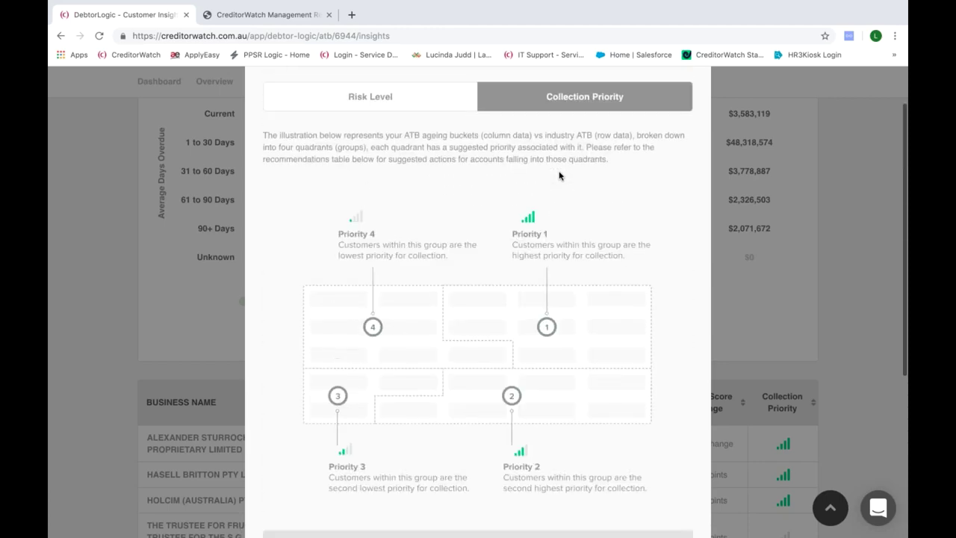
{"action": "scroll", "coordinate": [559, 176], "scroll_direction": "up", "scroll_amount": 2}
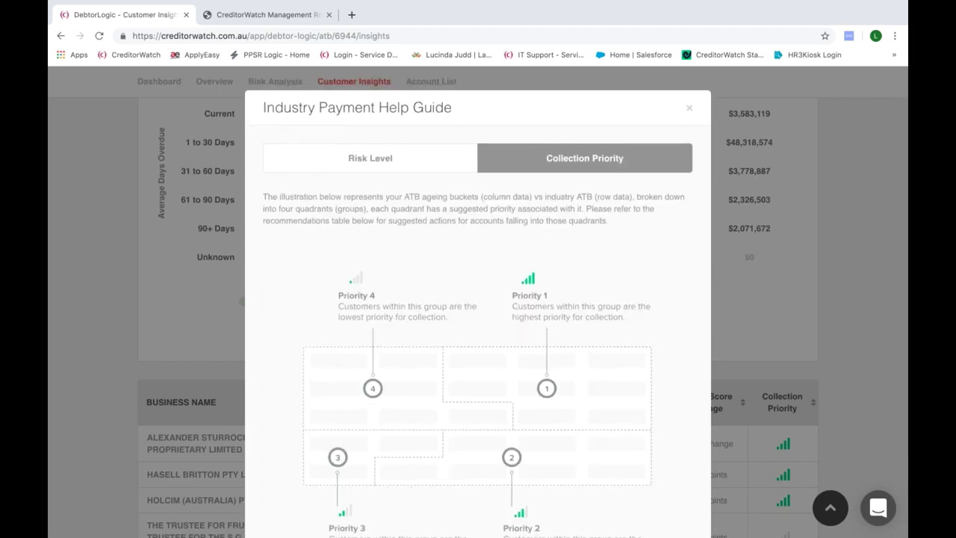
Close the industry payment help guide and switch to the credit-score risk breakdown.
{"action": "left_click", "coordinate": [686, 111]}
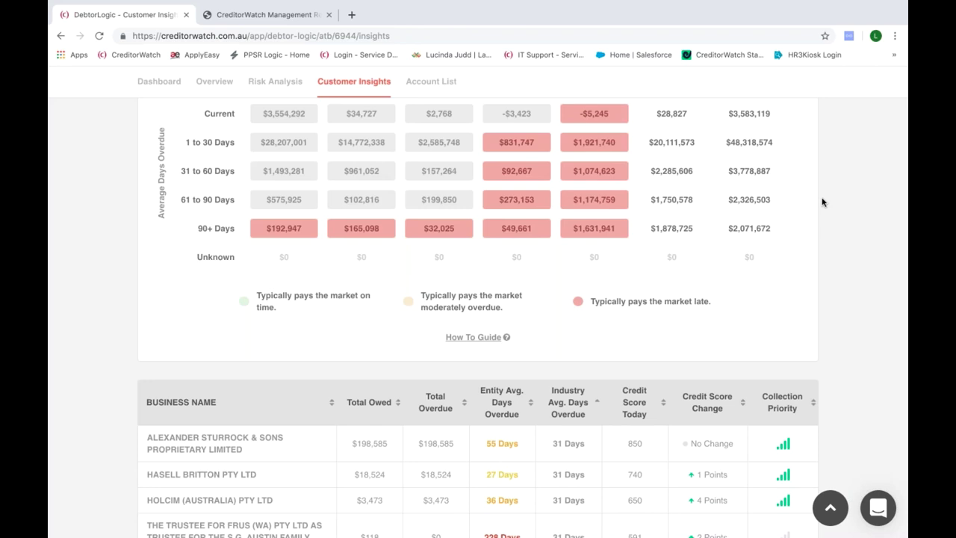
{"action": "scroll", "coordinate": [822, 202], "scroll_direction": "up", "scroll_amount": 3}
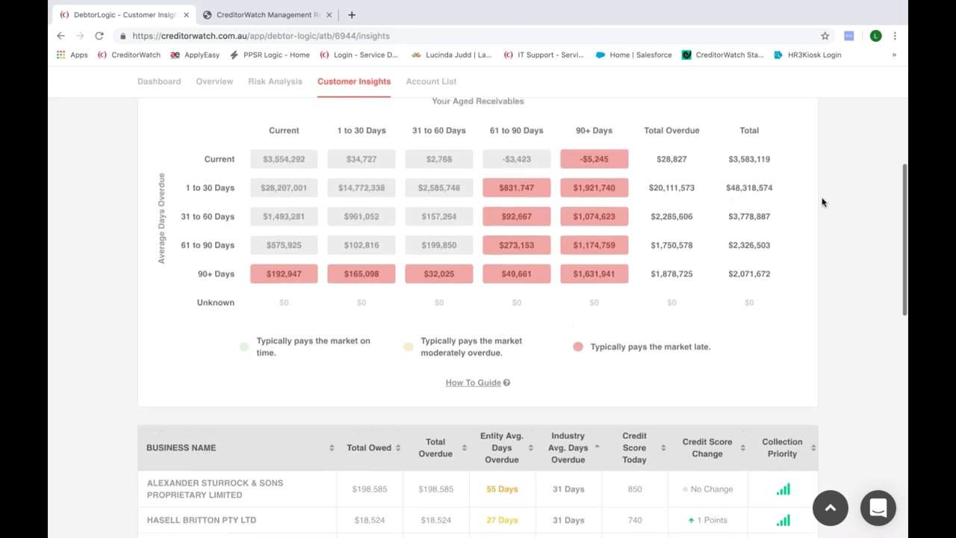
{"action": "scroll", "coordinate": [822, 202], "scroll_direction": "up", "scroll_amount": 1}
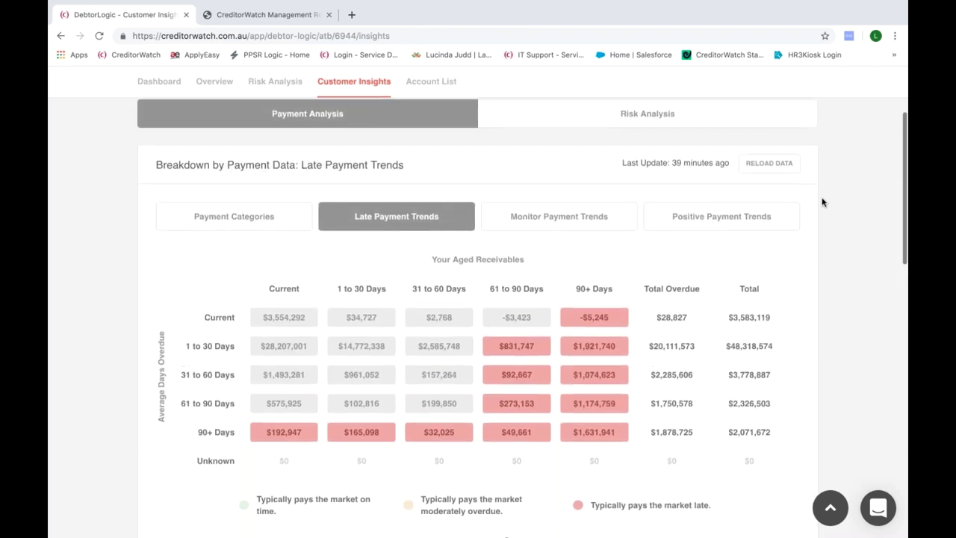
{"action": "left_click", "coordinate": [660, 129]}
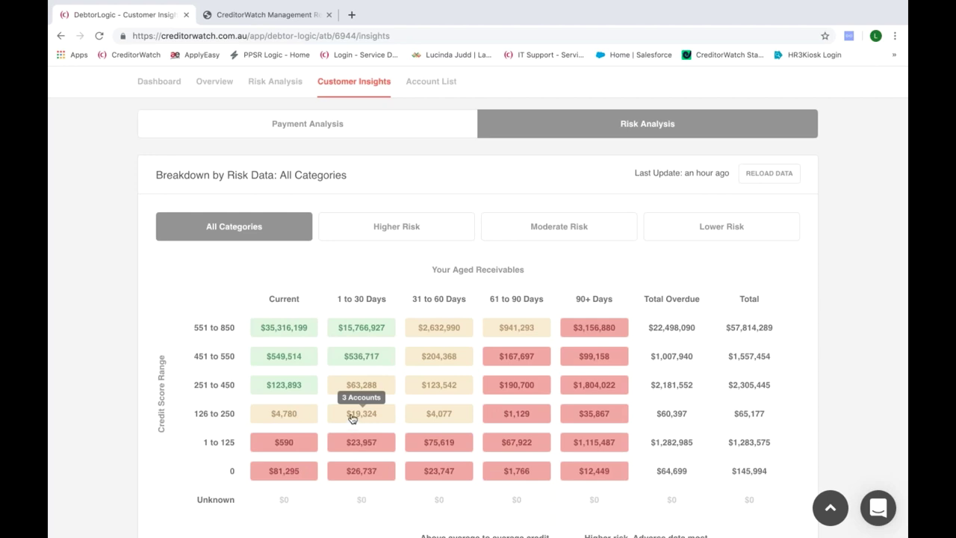
View the Credit Score help guide's collection priority explanation, then close the guide.
{"action": "scroll", "coordinate": [352, 418], "scroll_direction": "down", "scroll_amount": 2}
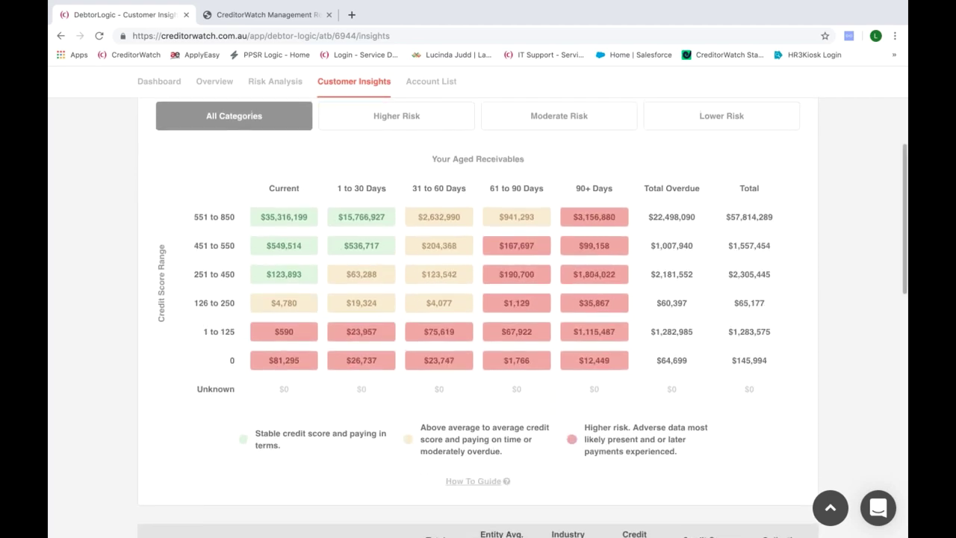
{"action": "left_click", "coordinate": [502, 480]}
{"action": "left_click", "coordinate": [562, 171]}
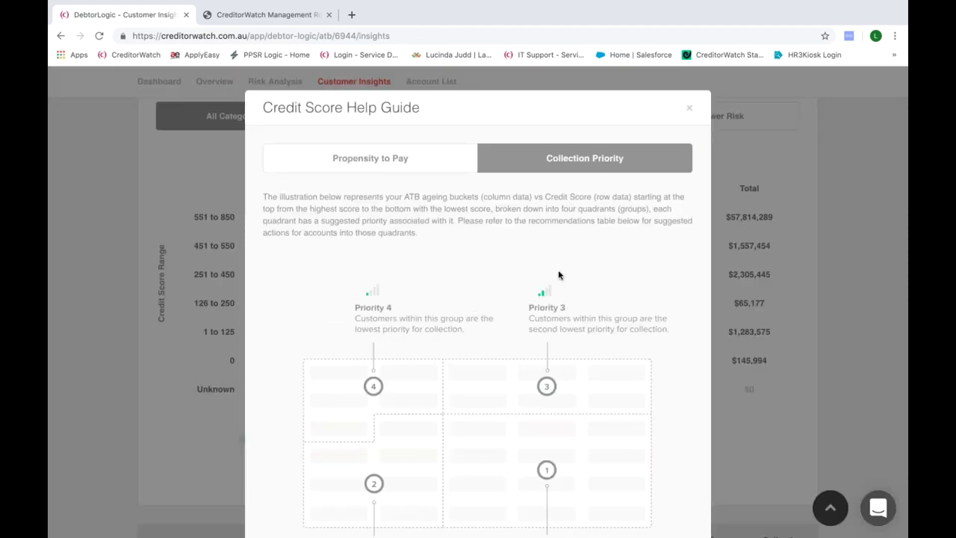
{"action": "scroll", "coordinate": [560, 271], "scroll_direction": "down", "scroll_amount": 1}
{"action": "scroll", "coordinate": [559, 271], "scroll_direction": "up", "scroll_amount": 1}
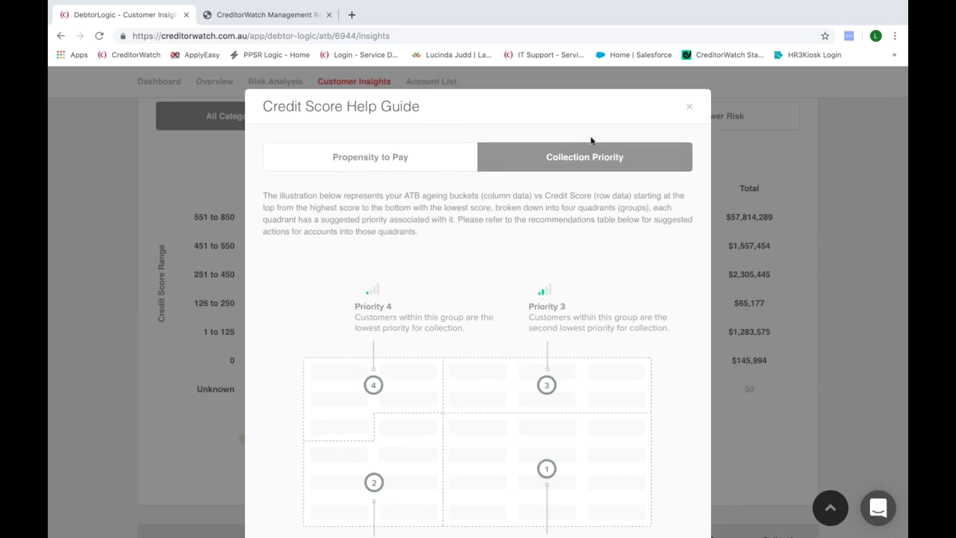
{"action": "left_click", "coordinate": [689, 108]}
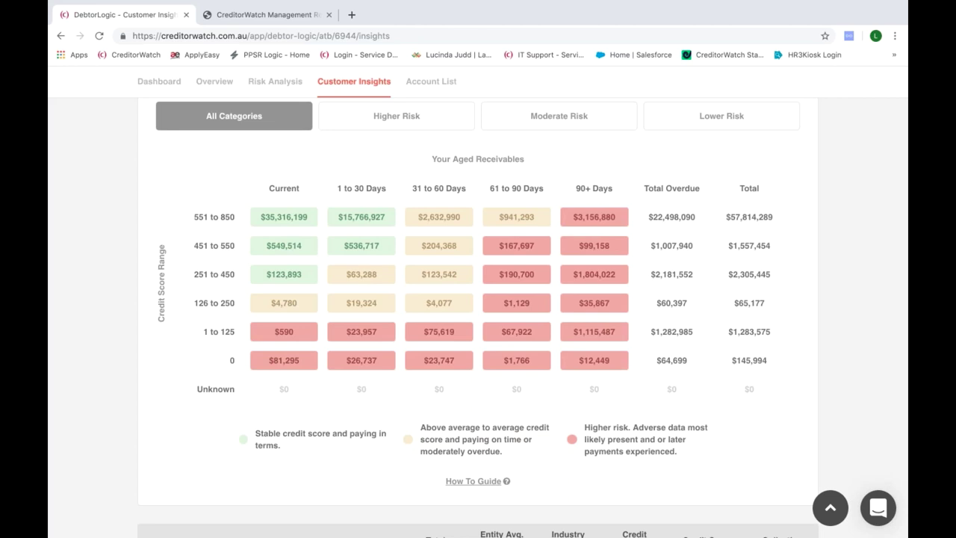
Scroll up to the Breakdown by Risk data showing the 551 to 850 credit score band.
{"action": "scroll", "coordinate": [799, 203], "scroll_direction": "up", "scroll_amount": 2}
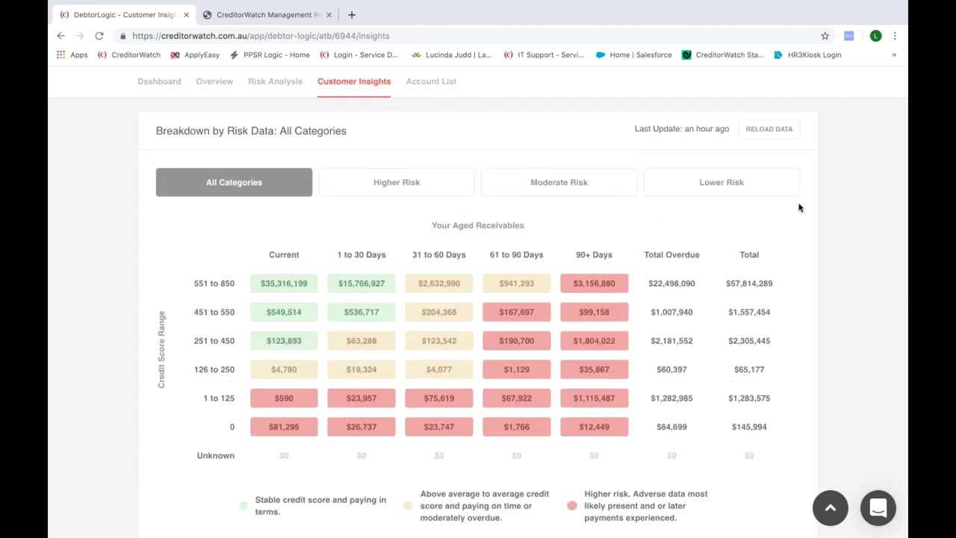
On the Account List, filter the ATB Buckets to Current and 1 To 30 Days Overdue.
{"action": "left_click", "coordinate": [428, 84]}
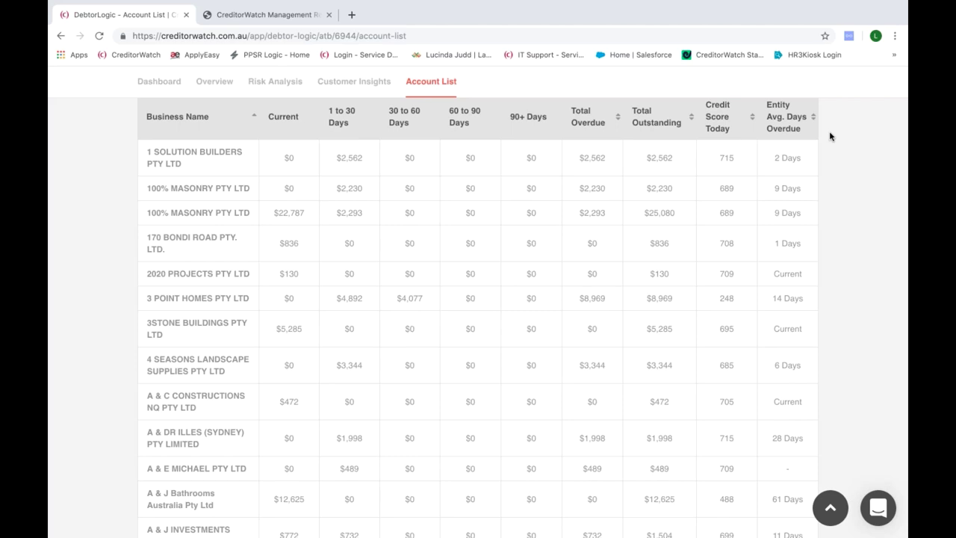
{"action": "scroll", "coordinate": [828, 133], "scroll_direction": "up", "scroll_amount": 2}
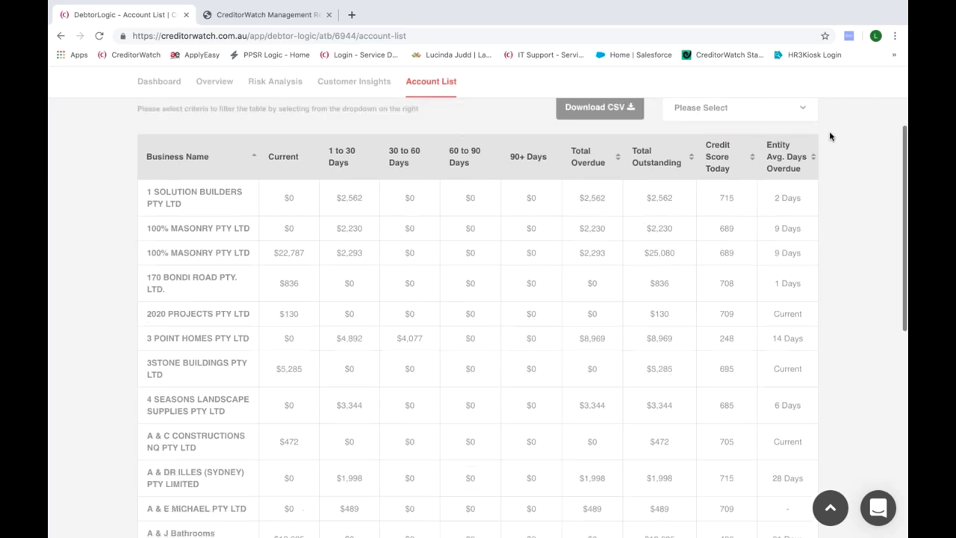
{"action": "left_click", "coordinate": [802, 157]}
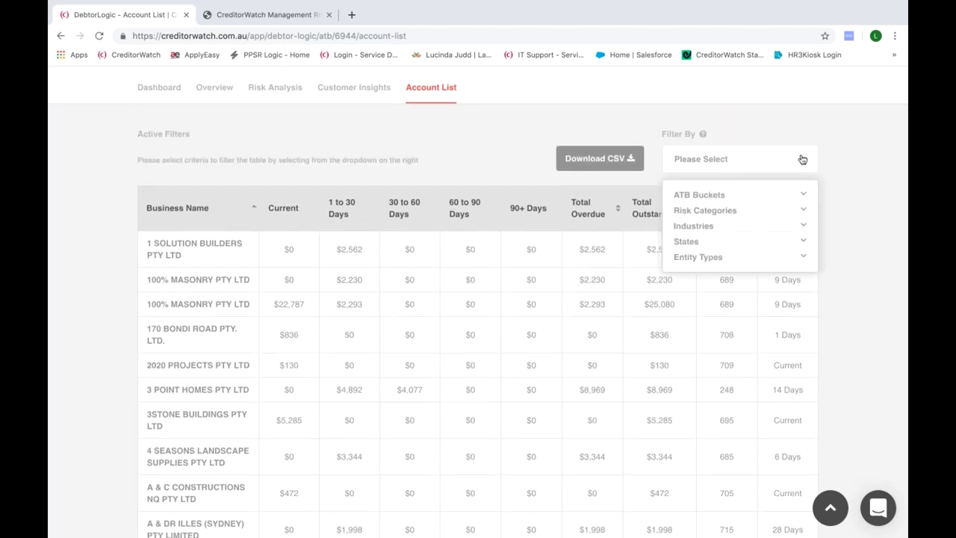
{"action": "left_click", "coordinate": [804, 196]}
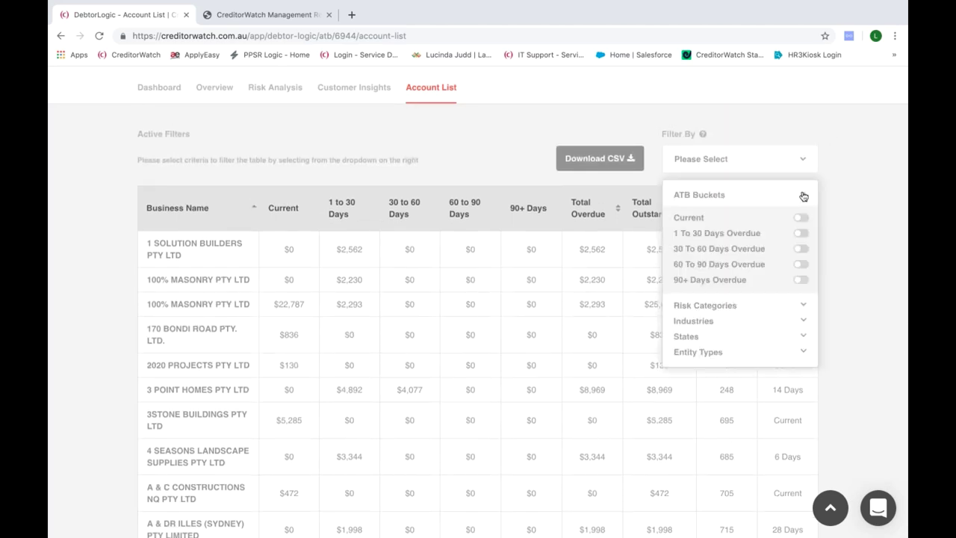
{"action": "left_click", "coordinate": [801, 218]}
{"action": "left_click", "coordinate": [801, 233]}
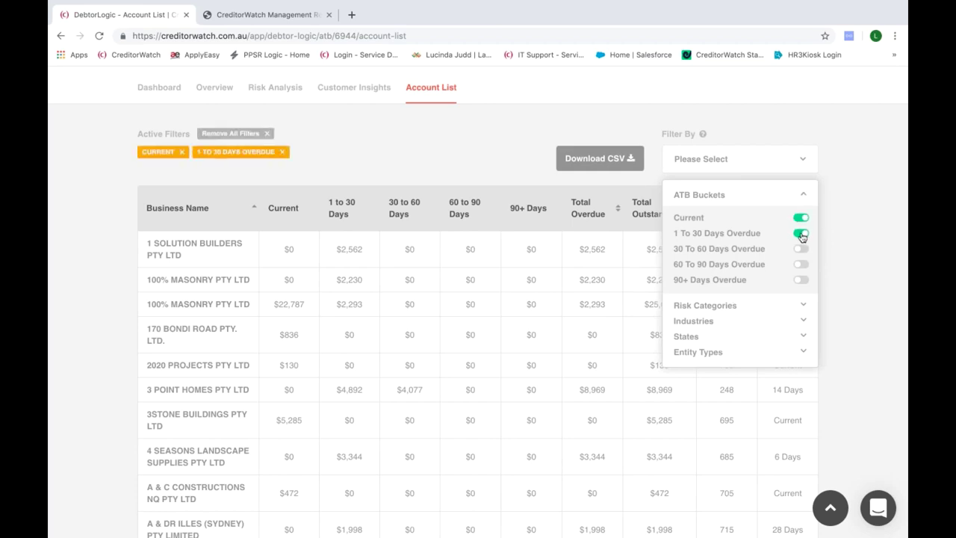
Add Risk Category filters for Payment Default and ASIC Published Notice.
{"action": "left_click", "coordinate": [803, 321]}
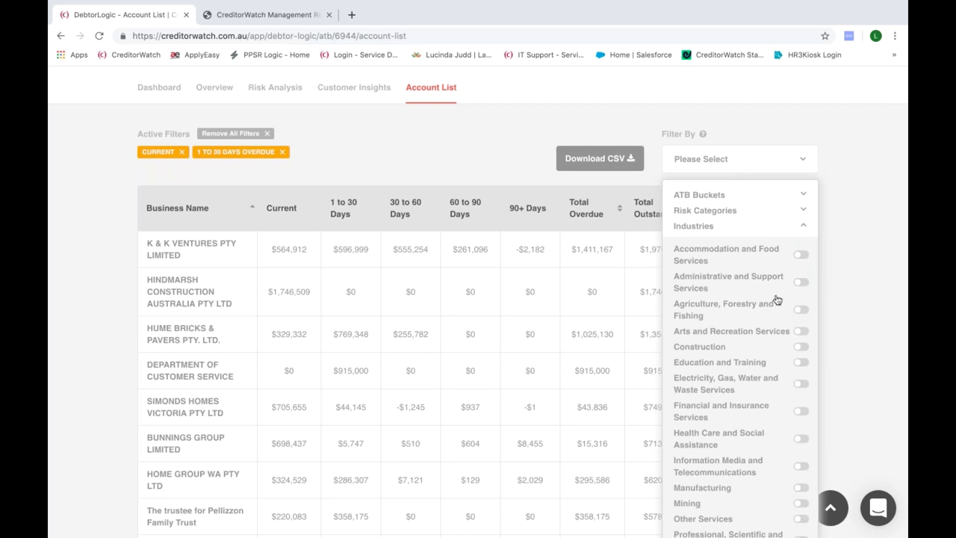
{"action": "scroll", "coordinate": [776, 300], "scroll_direction": "down", "scroll_amount": 1}
{"action": "scroll", "coordinate": [777, 300], "scroll_direction": "down", "scroll_amount": 2}
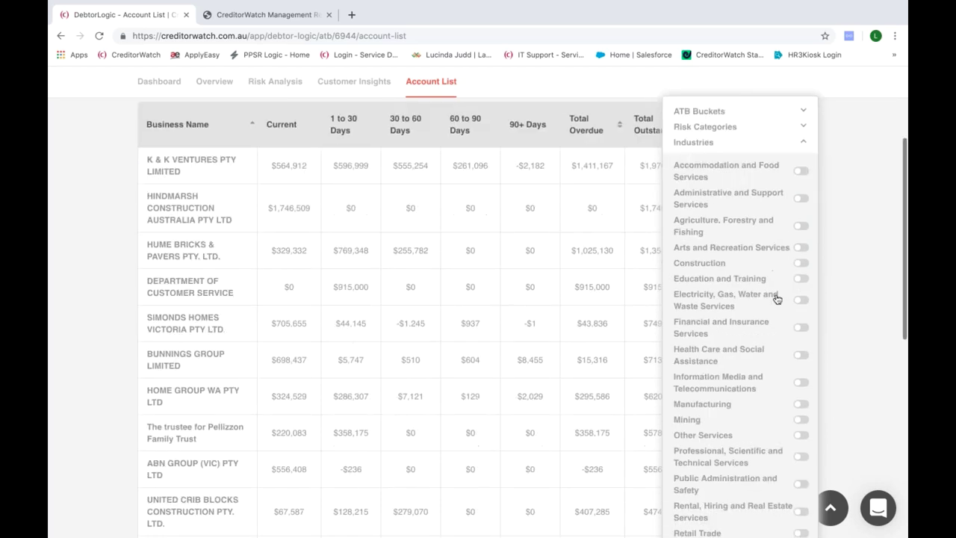
{"action": "scroll", "coordinate": [776, 299], "scroll_direction": "down", "scroll_amount": 4}
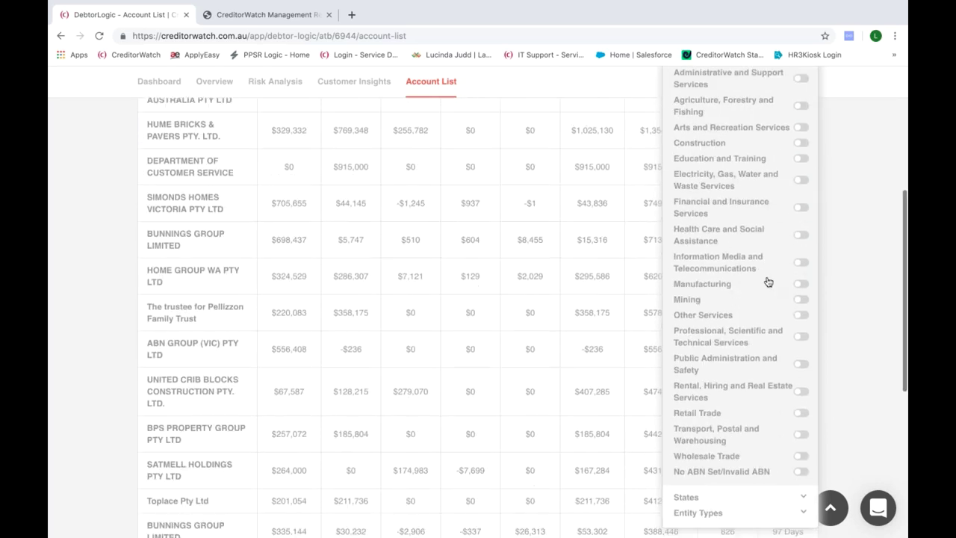
{"action": "scroll", "coordinate": [768, 280], "scroll_direction": "up", "scroll_amount": 5}
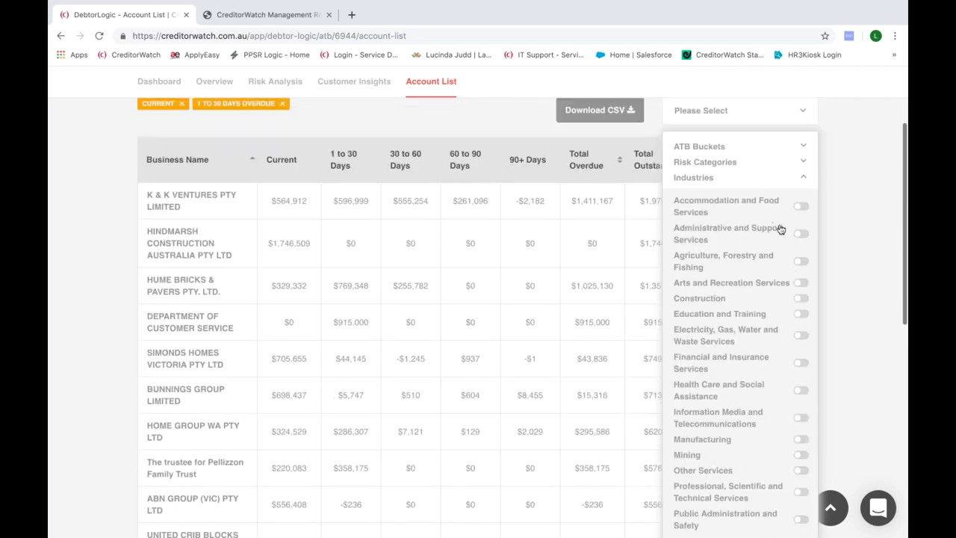
{"action": "left_click", "coordinate": [802, 164]}
{"action": "left_click", "coordinate": [800, 201]}
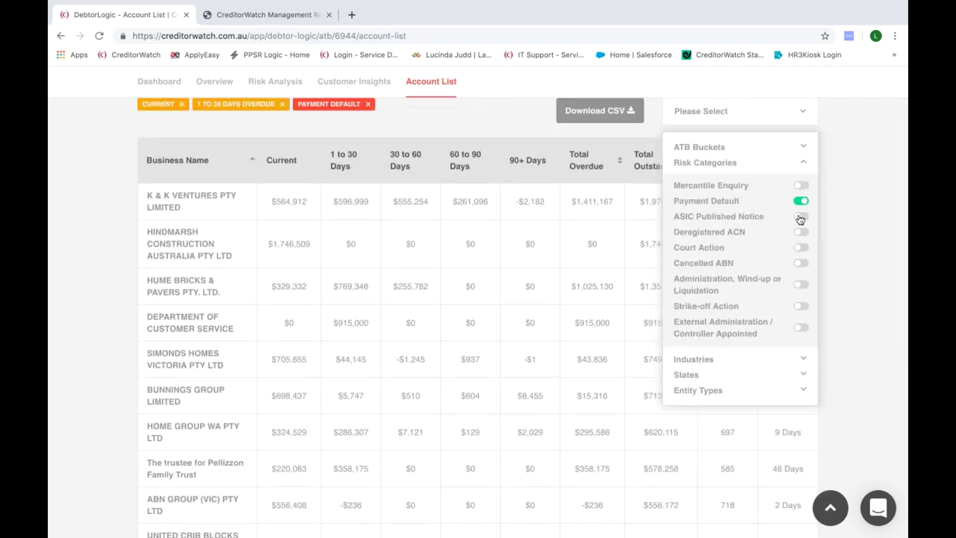
{"action": "left_click", "coordinate": [799, 217]}
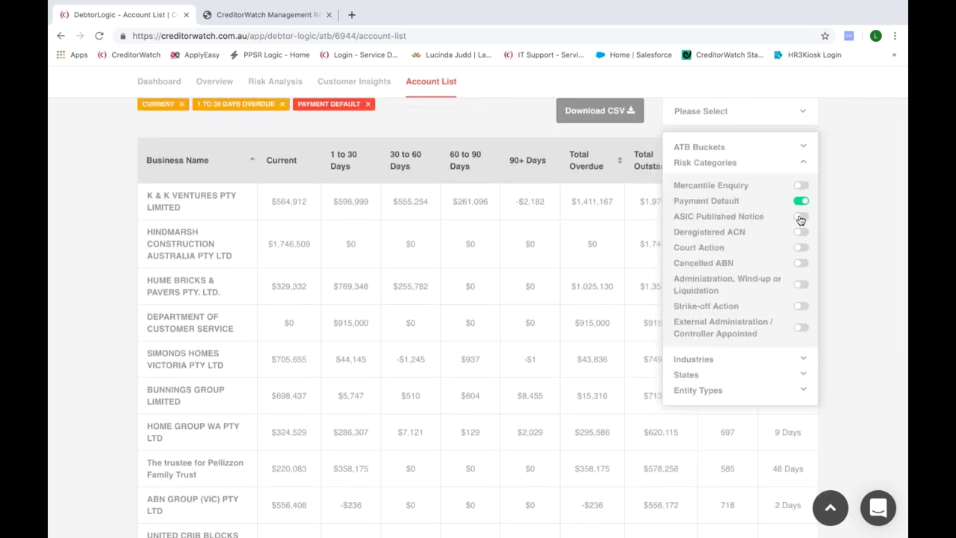
{"action": "left_click", "coordinate": [802, 164]}
{"action": "scroll", "coordinate": [844, 166], "scroll_direction": "up", "scroll_amount": 1}
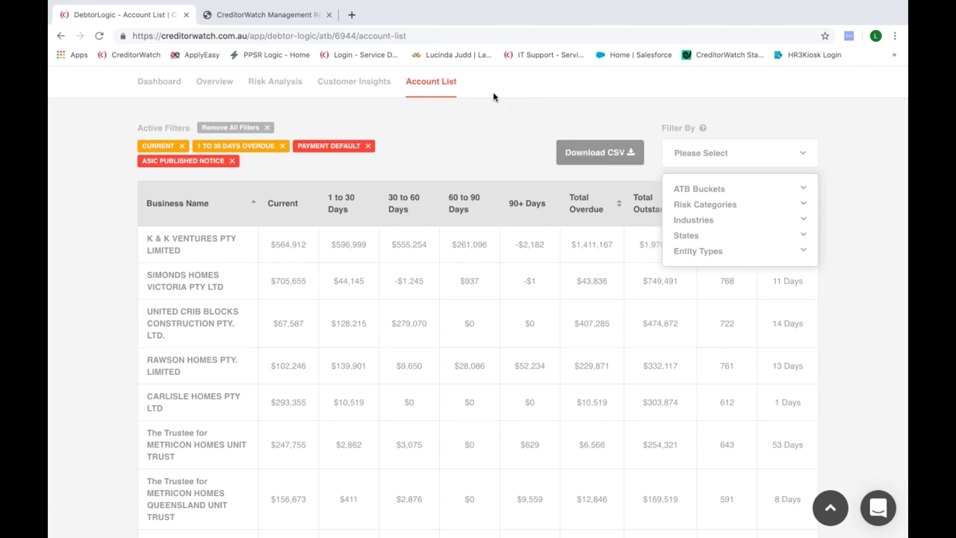
{"action": "left_click", "coordinate": [275, 14]}
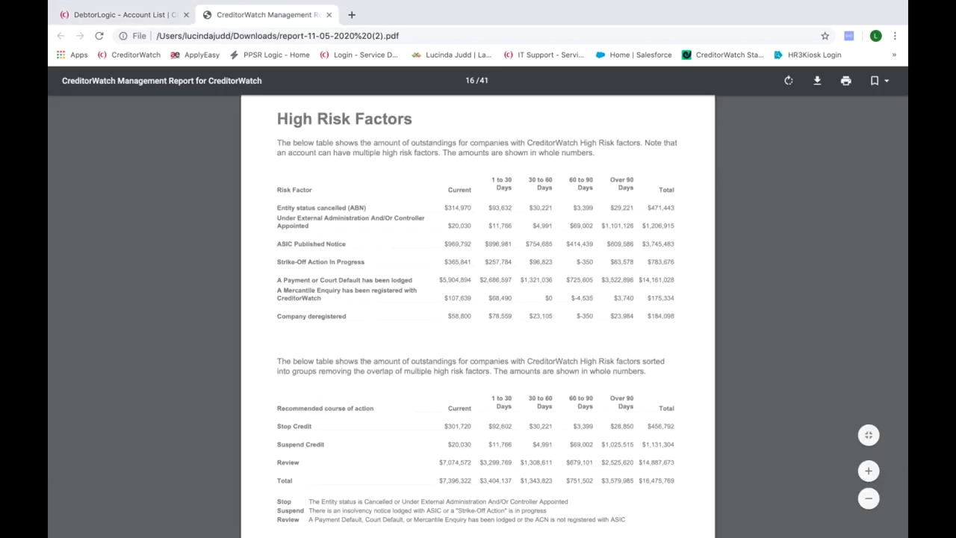
{"action": "scroll", "coordinate": [477, 314], "scroll_direction": "up", "scroll_amount": 20}
{"action": "scroll", "coordinate": [478, 314], "scroll_direction": "down", "scroll_amount": 15}
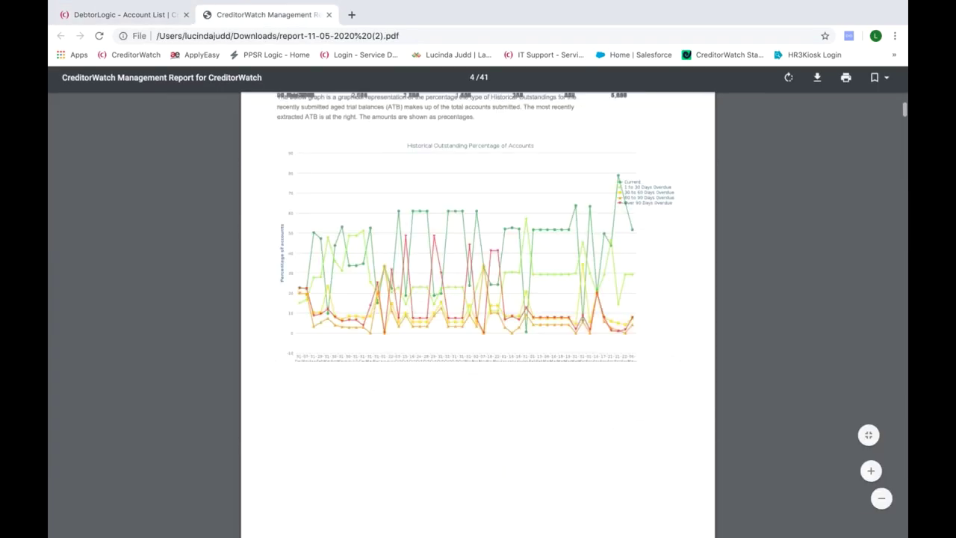
{"action": "left_click", "coordinate": [118, 15]}
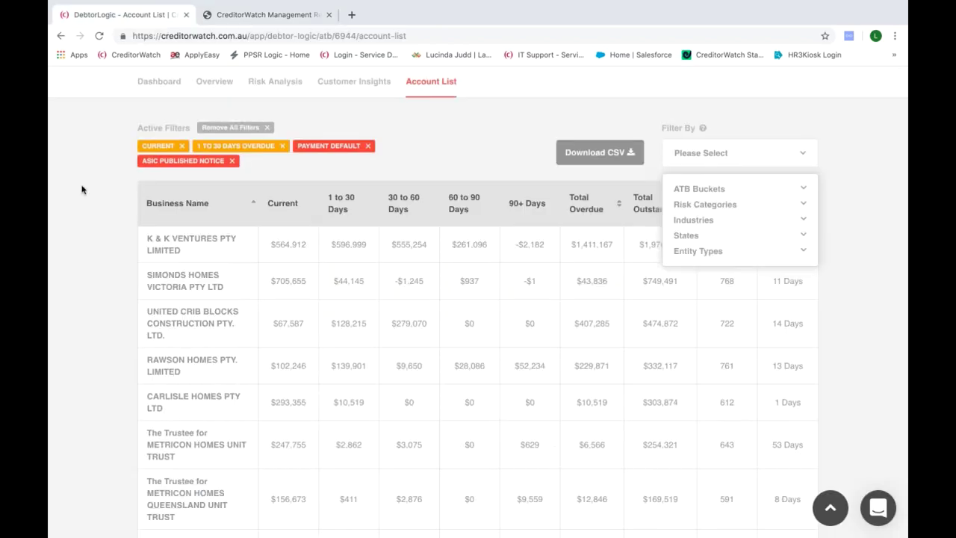
{"action": "scroll", "coordinate": [82, 189], "scroll_direction": "up", "scroll_amount": 2}
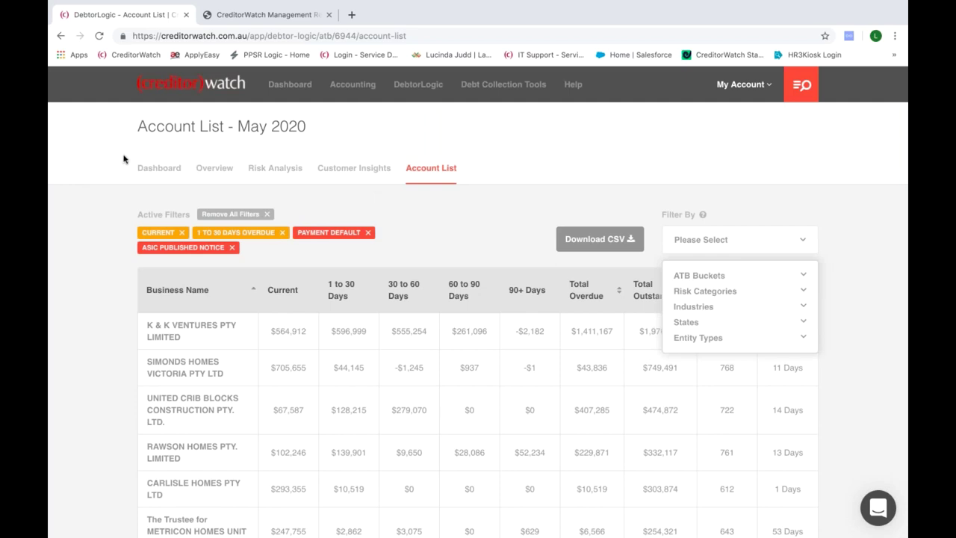
{"action": "scroll", "coordinate": [309, 145], "scroll_direction": "up", "scroll_amount": 1}
{"action": "mouse_move", "coordinate": [647, 527]}
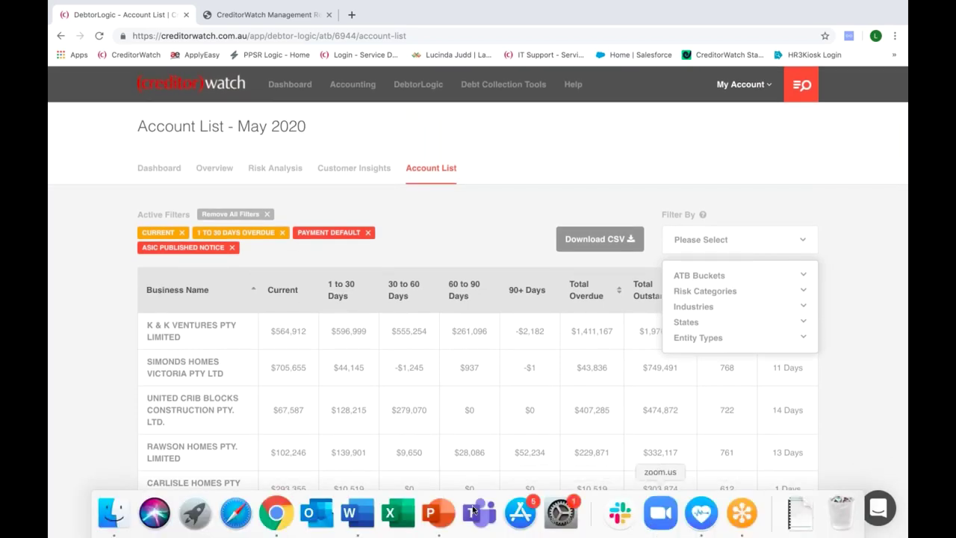
Switch to the PowerPoint webinar deck and present the Live Demonstration slide as a slideshow.
{"action": "left_click", "coordinate": [438, 512]}
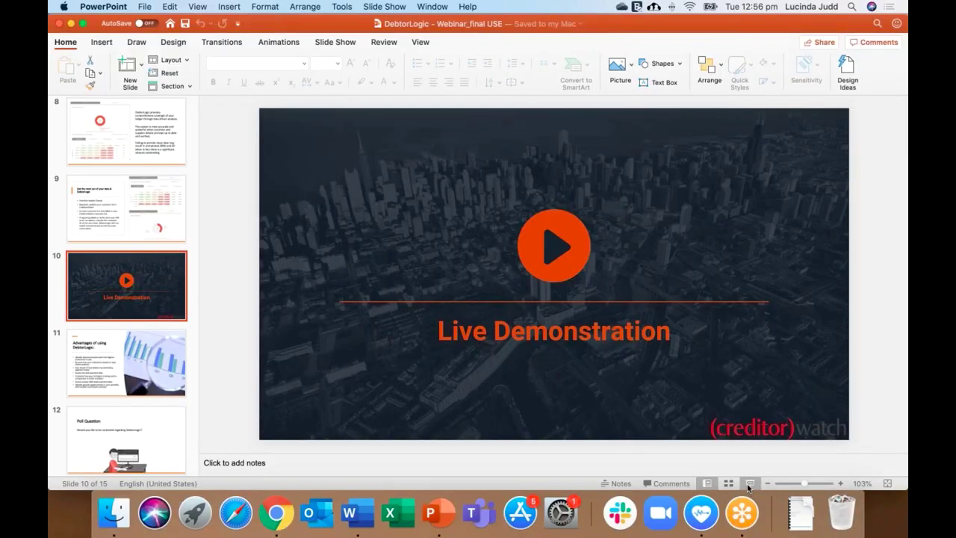
{"action": "left_click", "coordinate": [749, 484]}
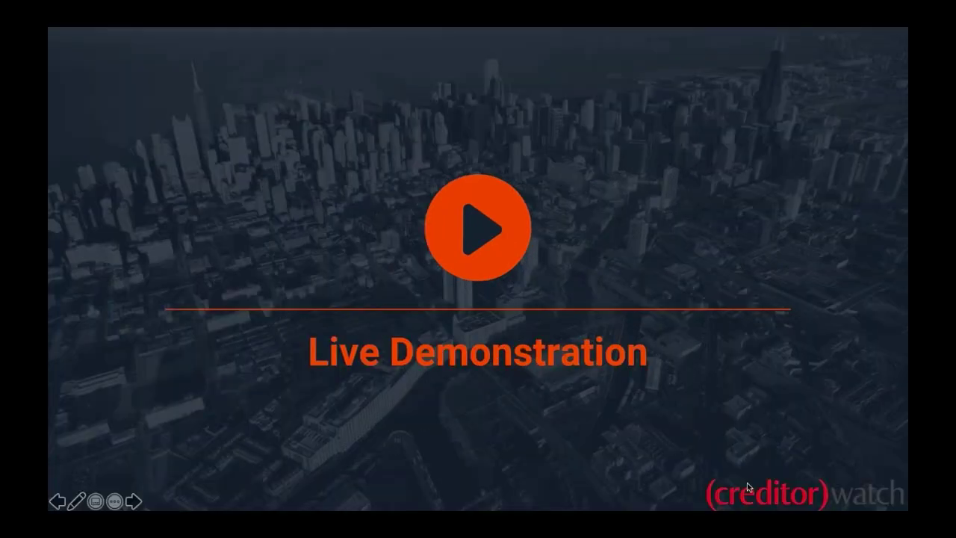